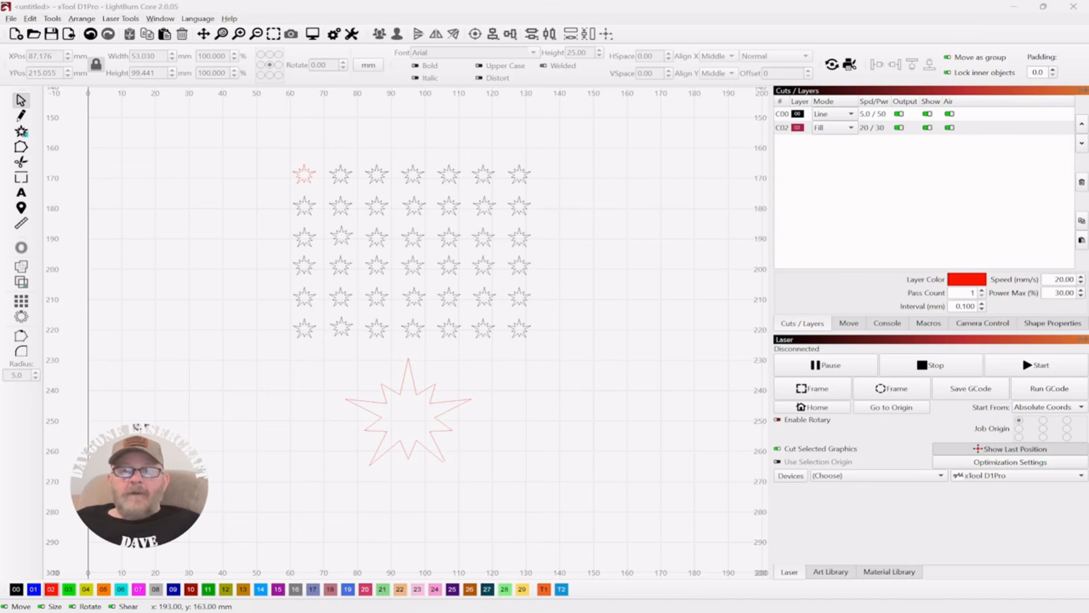
Step: Select all the stars and try to preview the job, cancelling the open-shapes warning
drag(223, 125, 636, 502)
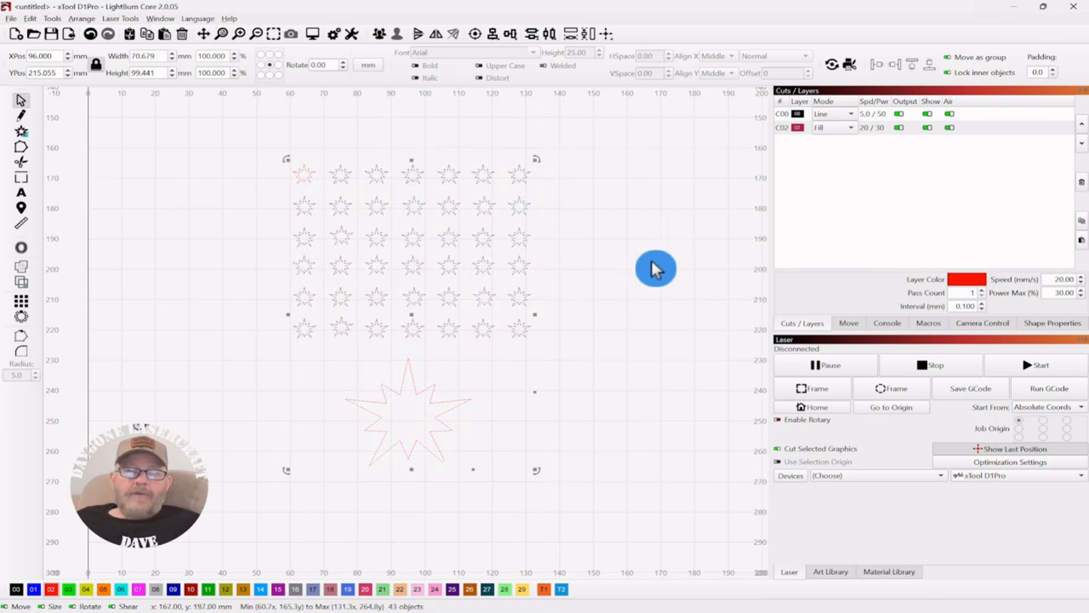
click(313, 36)
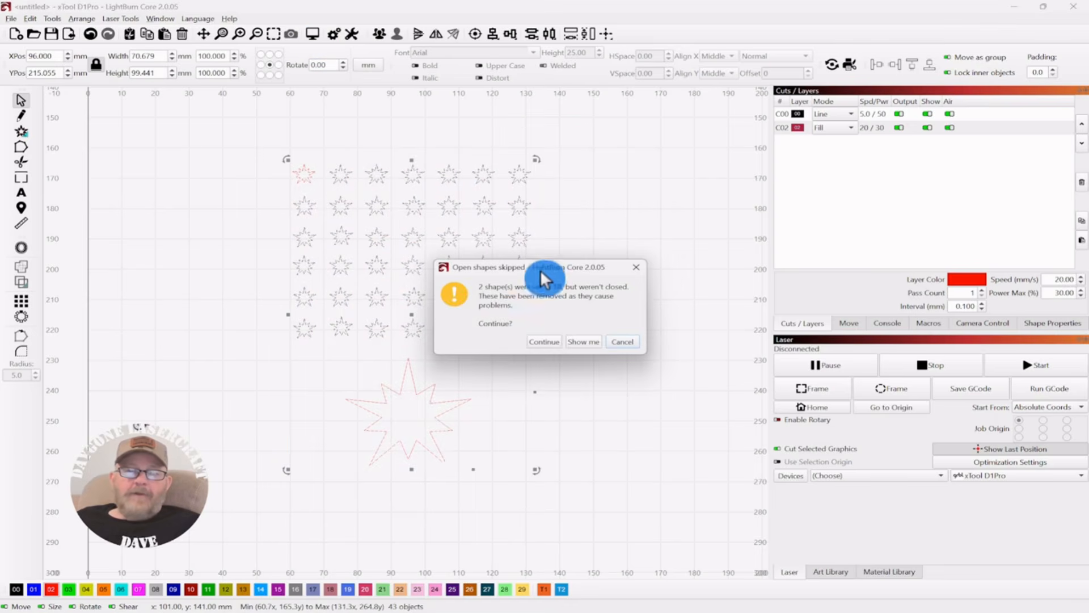
drag(543, 268, 554, 165)
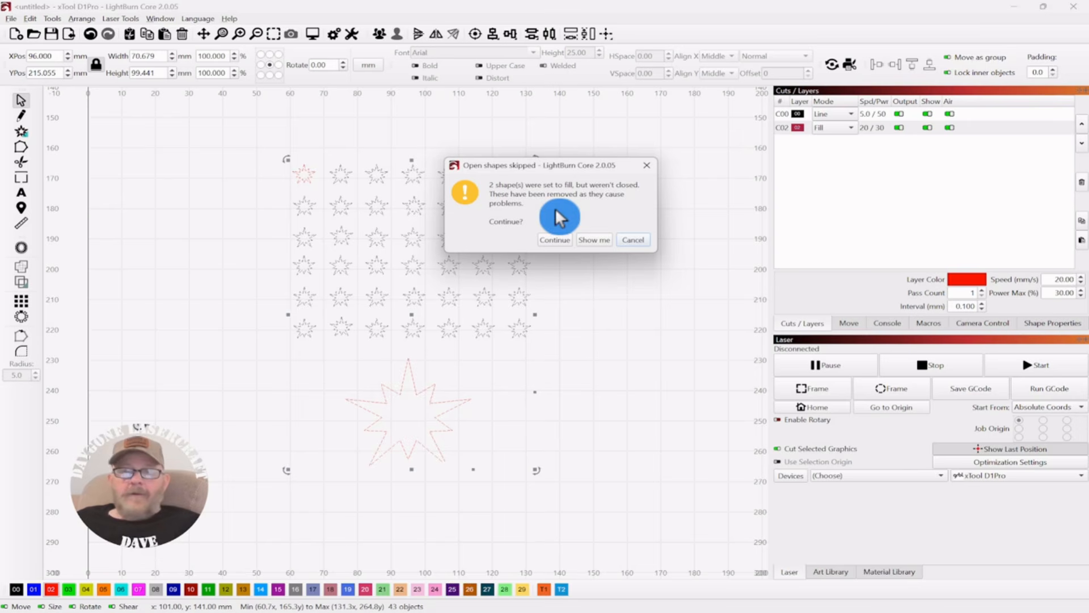
click(635, 242)
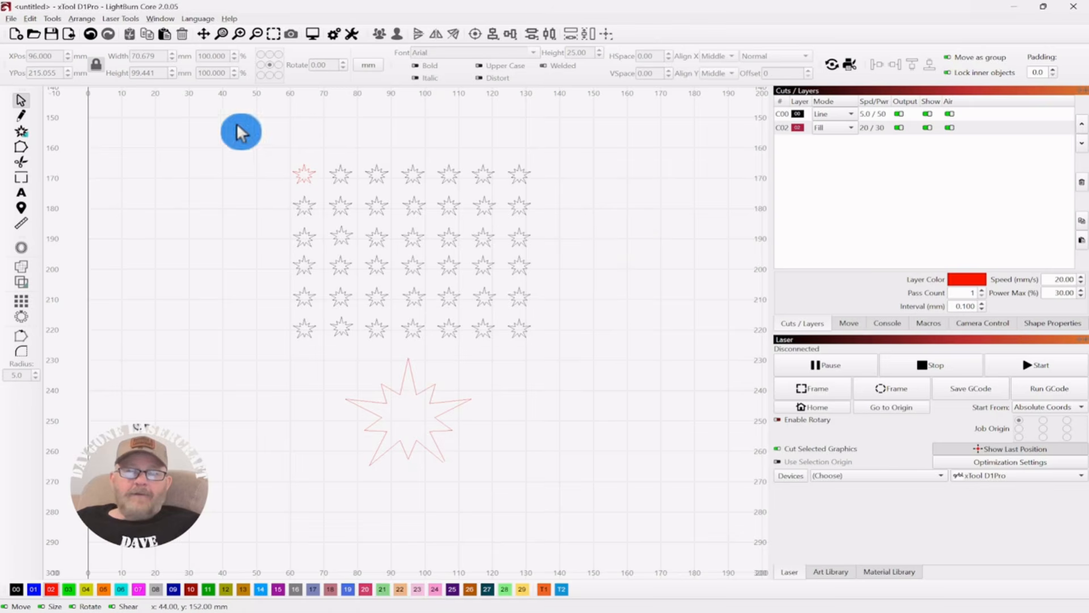
Step: Select all shapes and select only the open shapes among them
drag(588, 133, 245, 518)
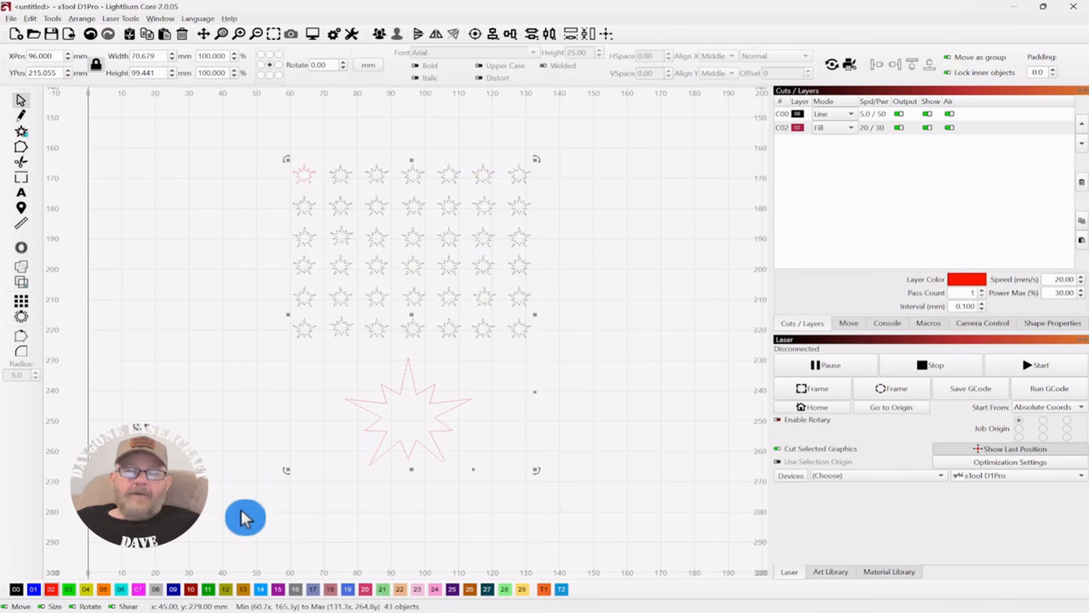
click(33, 19)
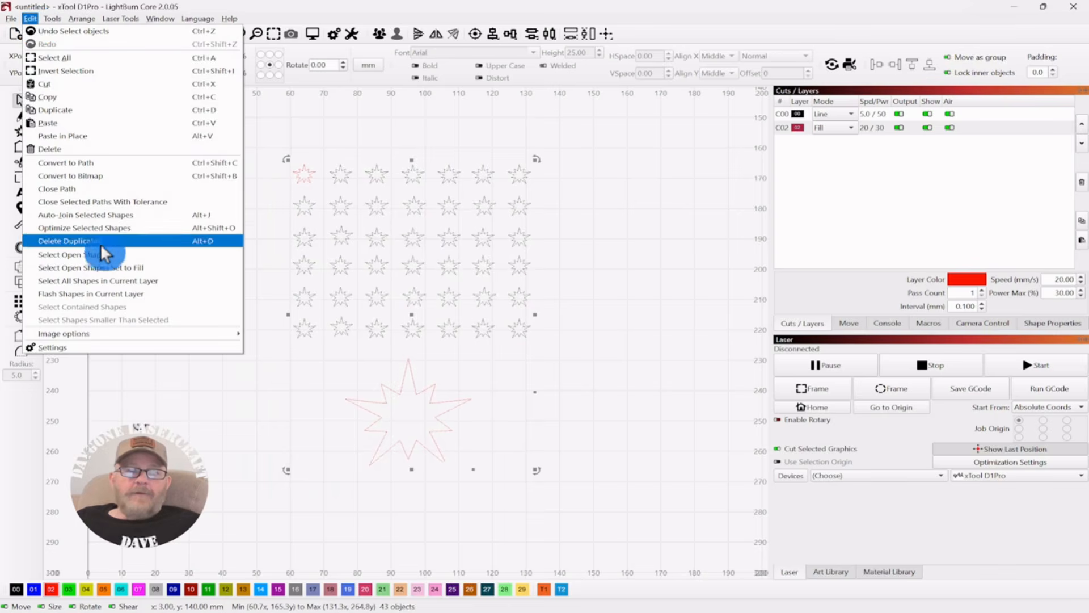
click(97, 254)
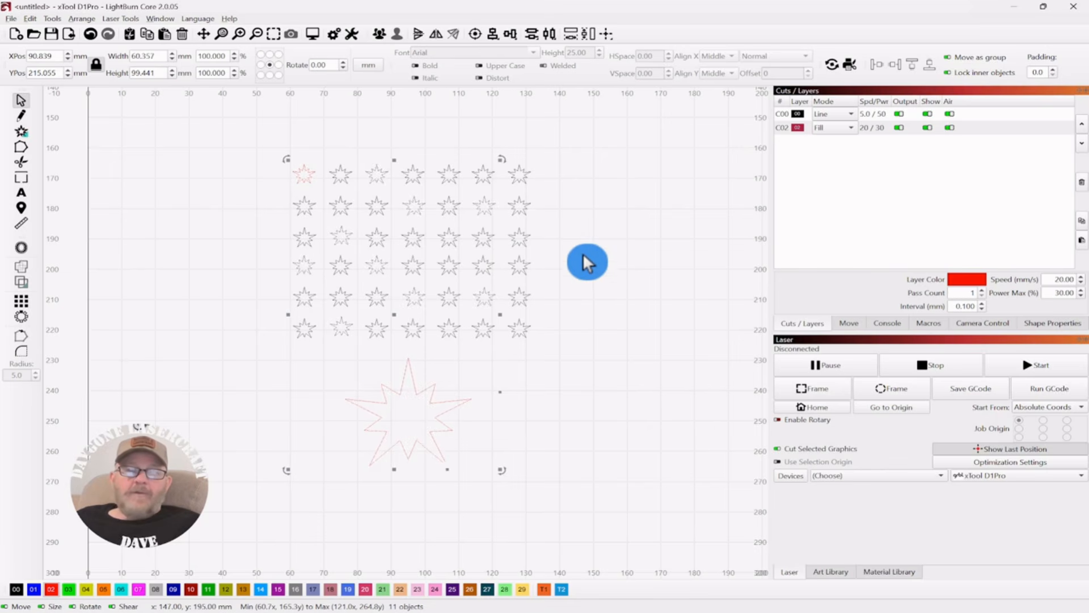
click(242, 151)
Step: Select all shapes and select only the open shapes that are set to fill
drag(612, 134, 260, 512)
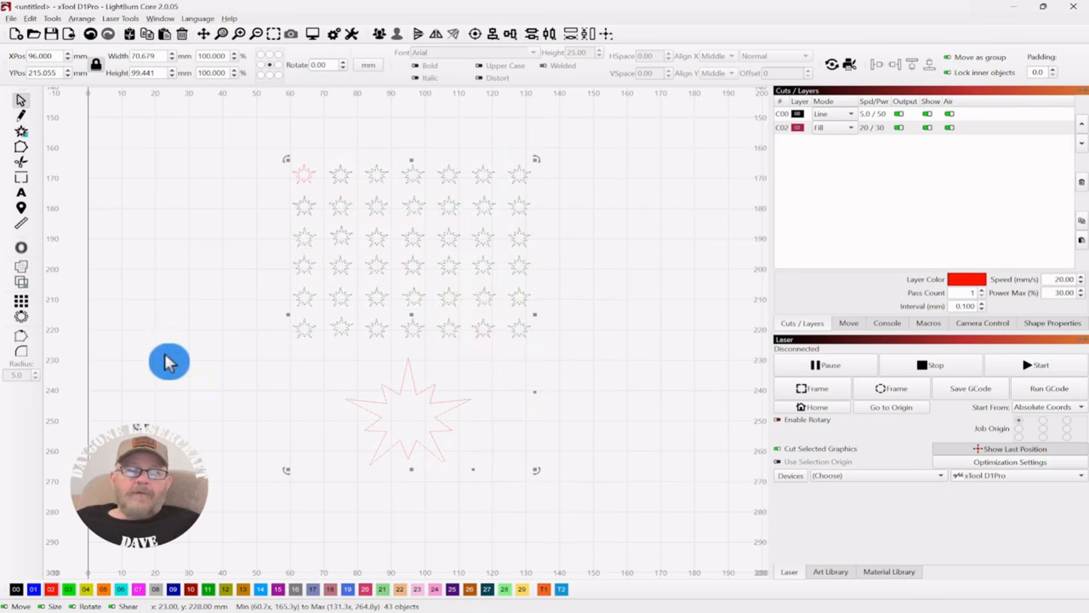
click(30, 18)
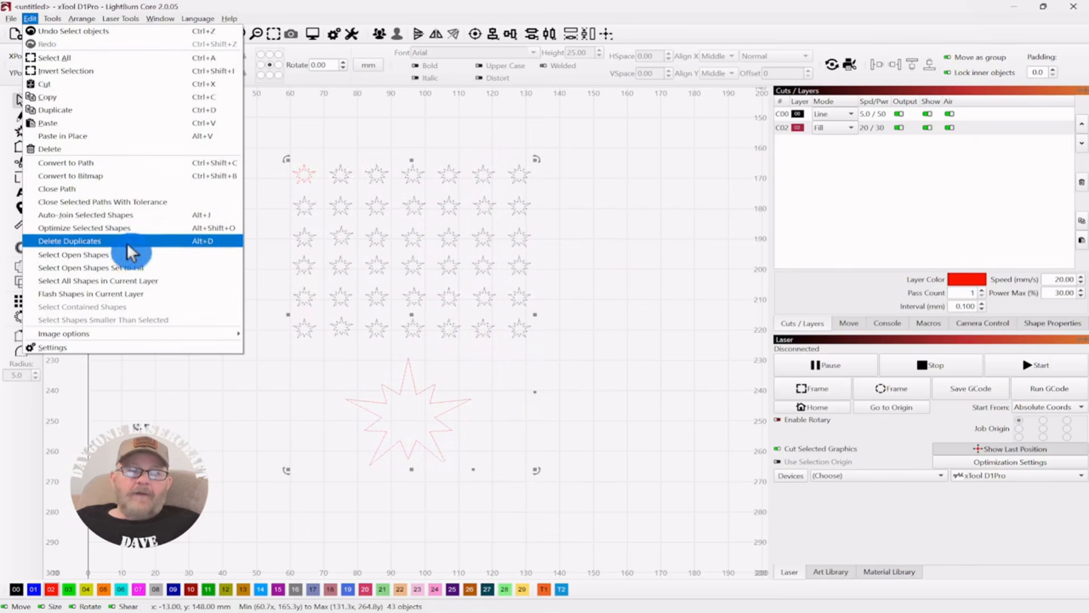
click(75, 267)
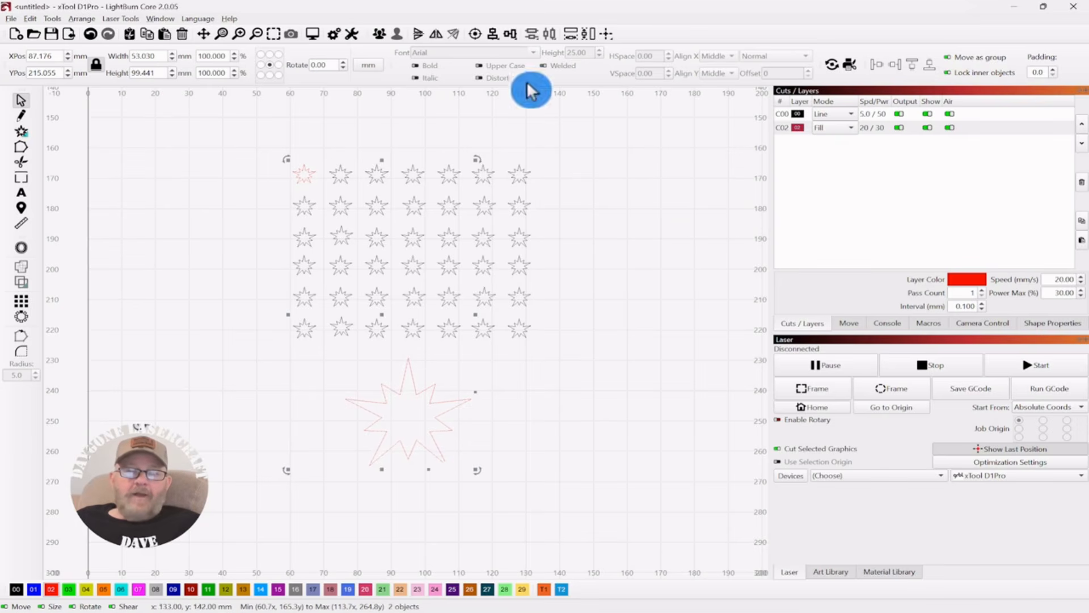
click(655, 185)
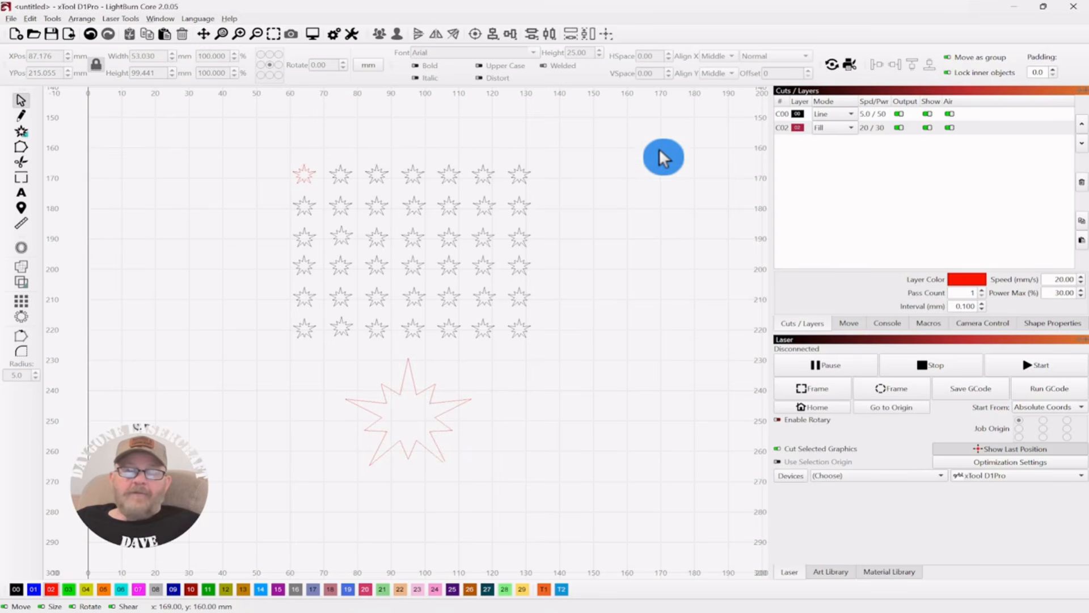
Step: Assign every shape to the red C02 fill layer
drag(659, 135, 212, 505)
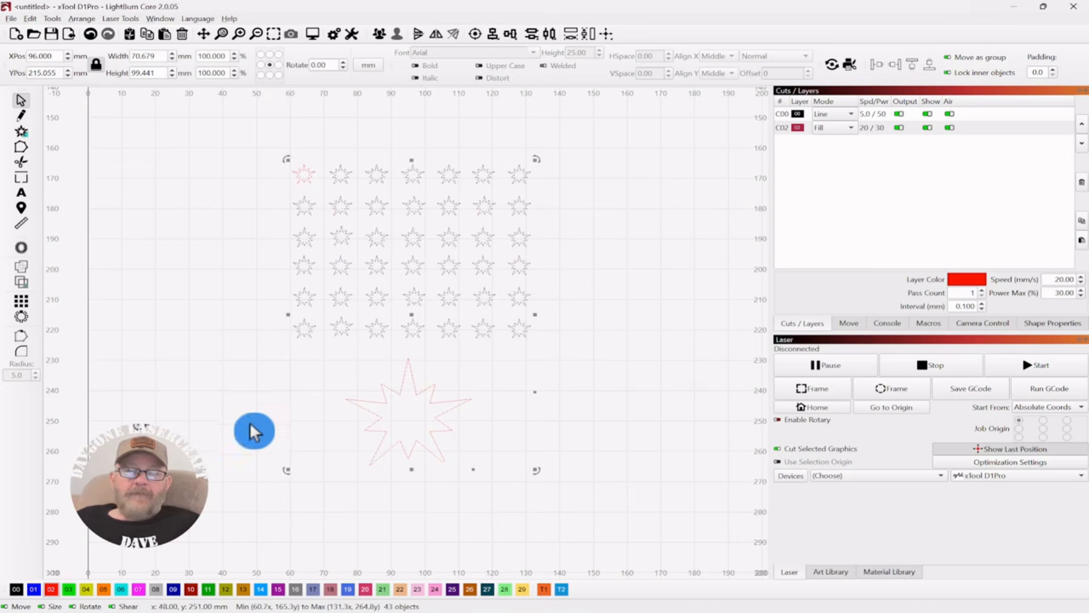
click(50, 589)
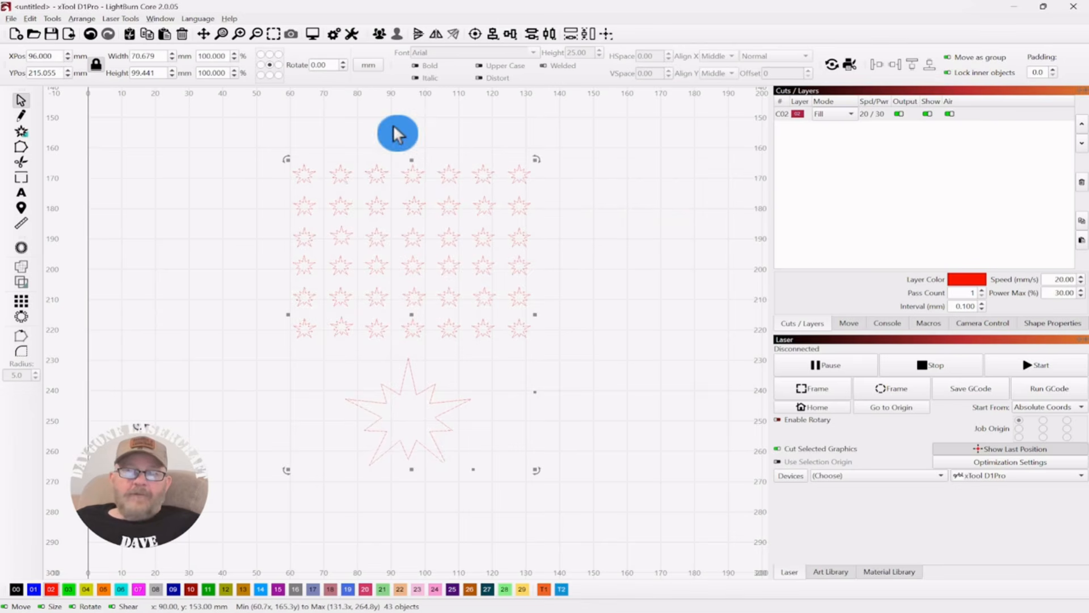
click(246, 127)
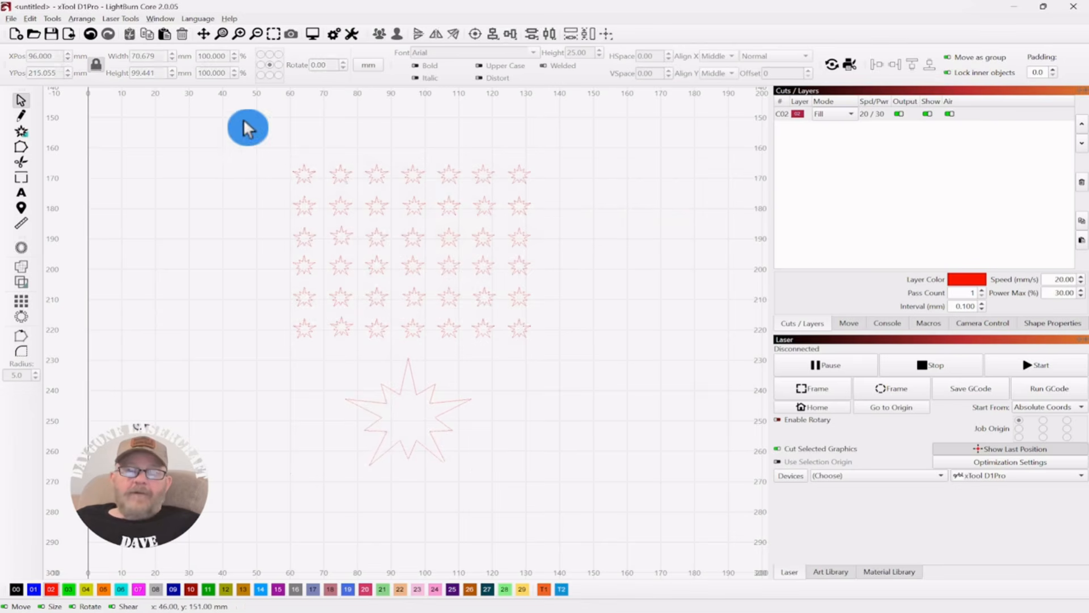
Step: Open the settings and review the Units and Grids and Display options
click(334, 35)
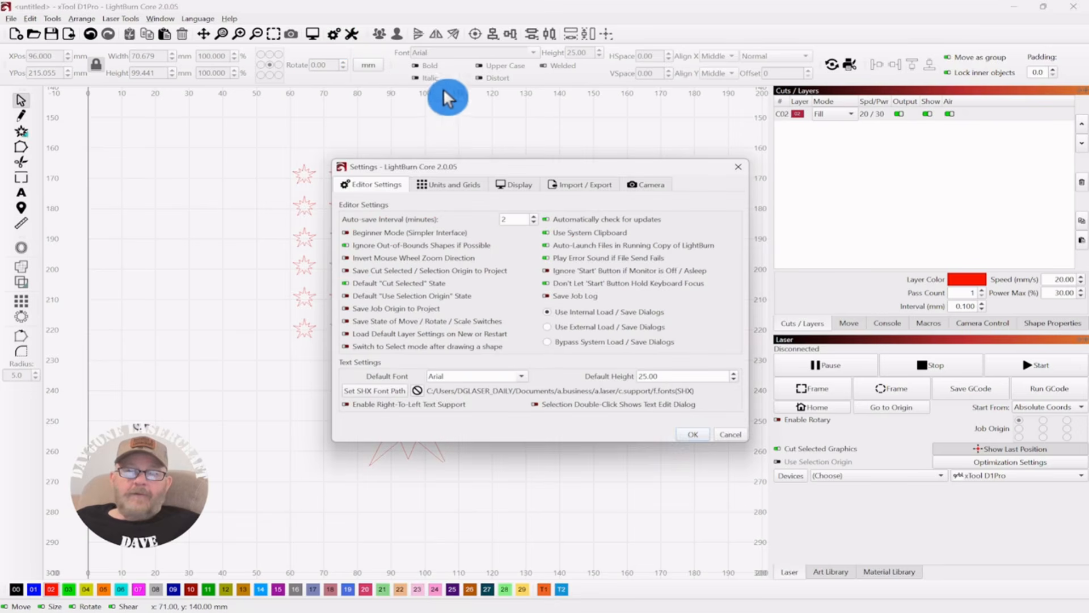
click(454, 185)
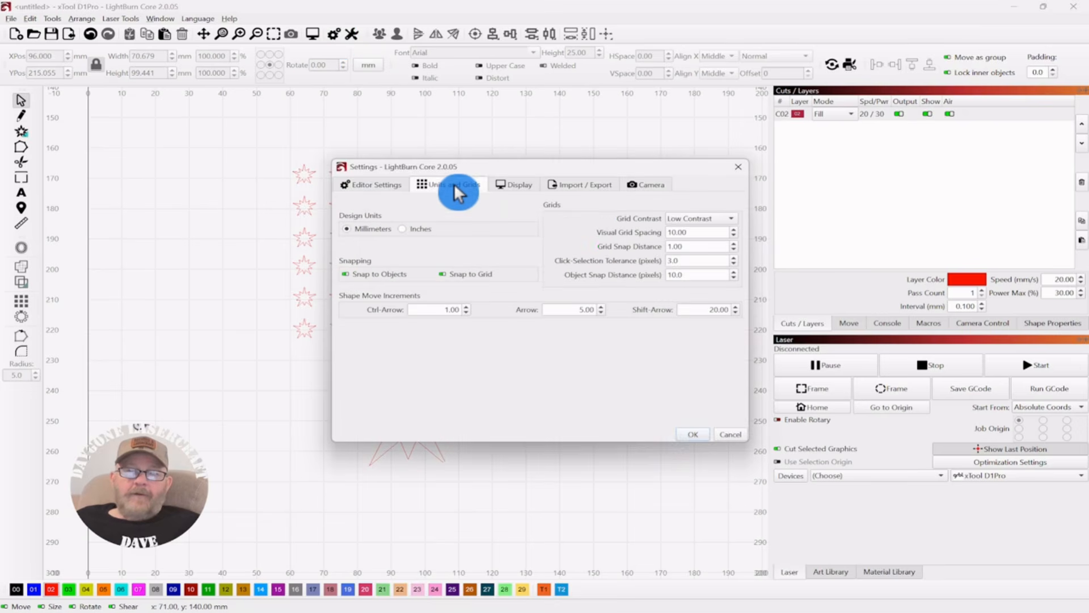
click(515, 183)
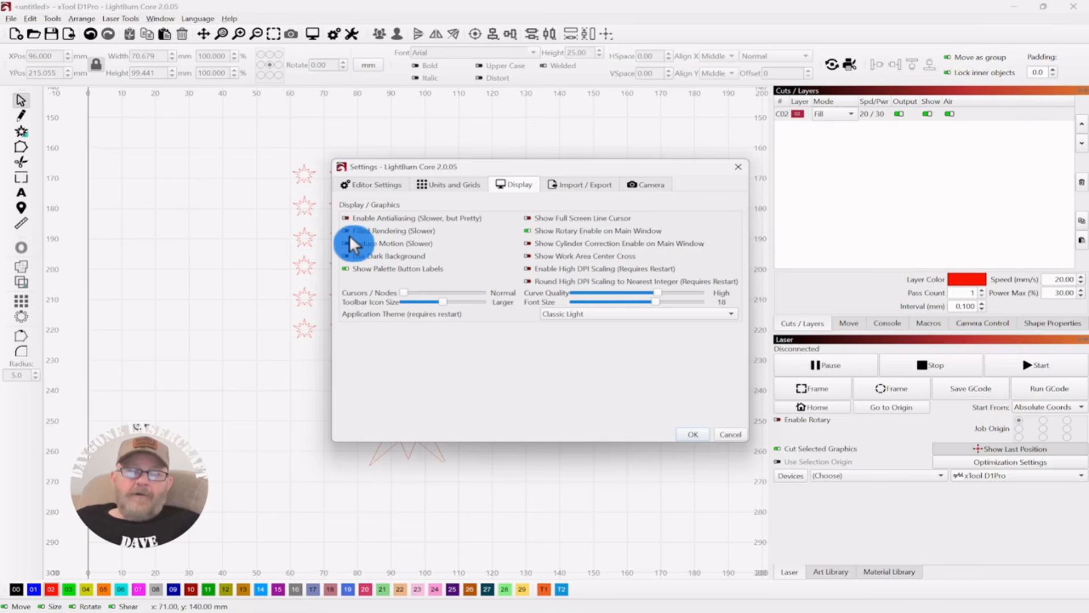
mouse_move(349, 234)
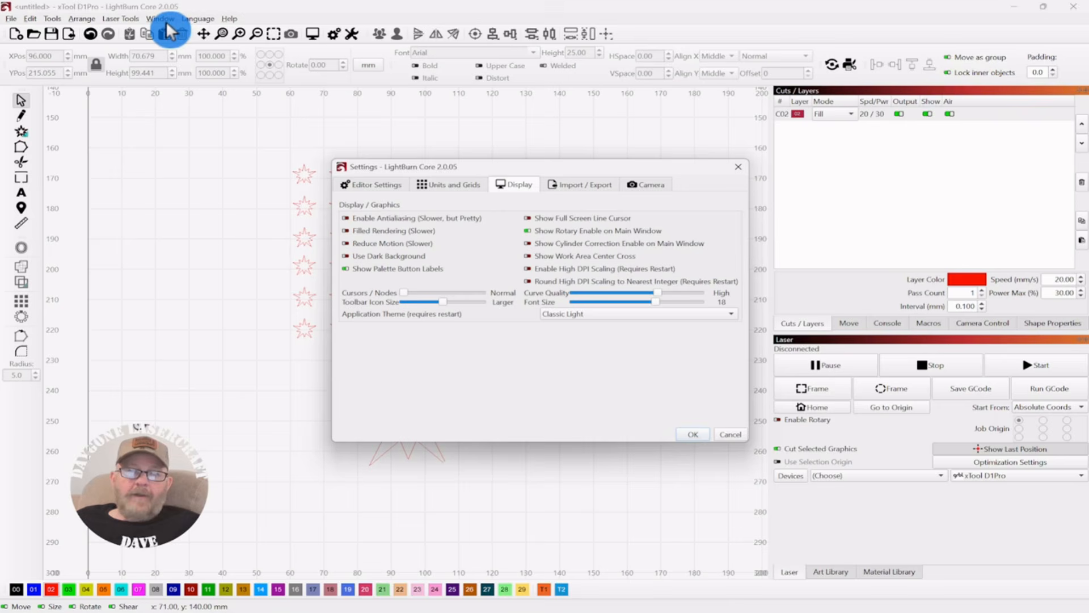
click(691, 434)
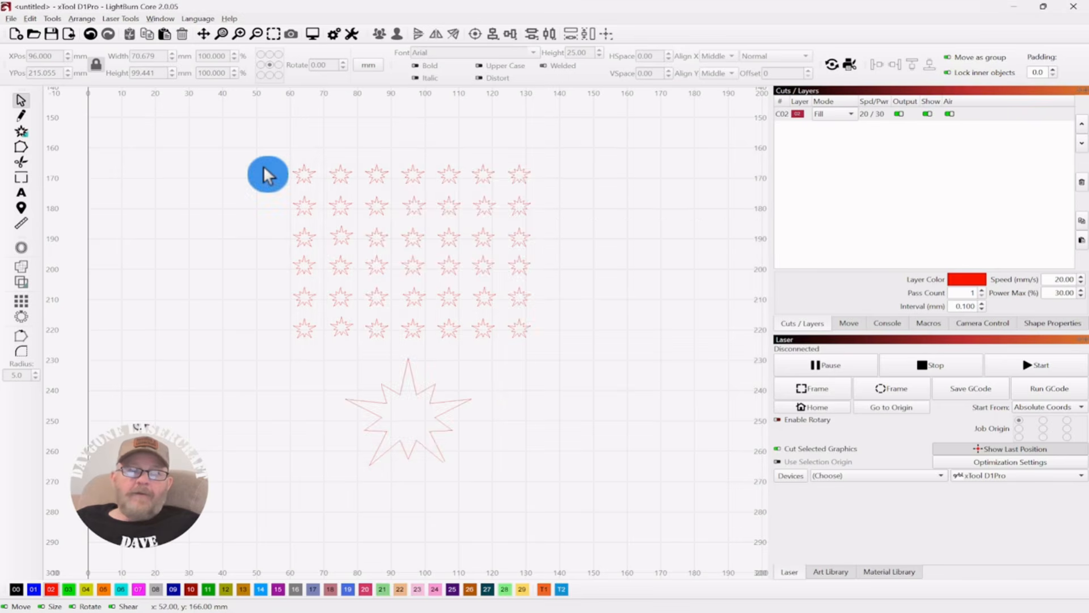
Step: Switch the view style to filled rendering and check the Display settings
click(162, 18)
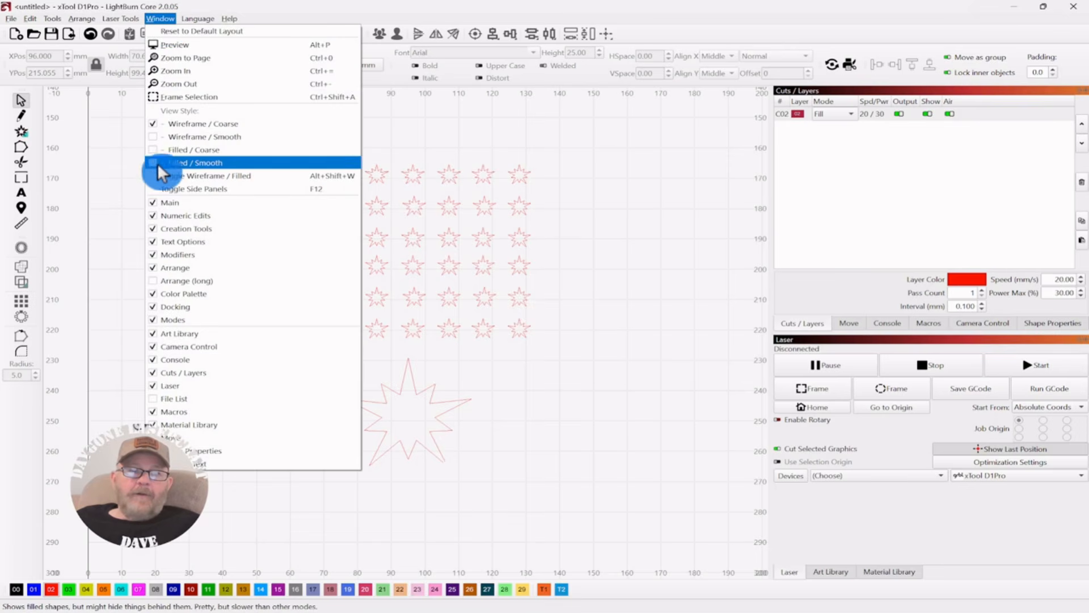
click(154, 148)
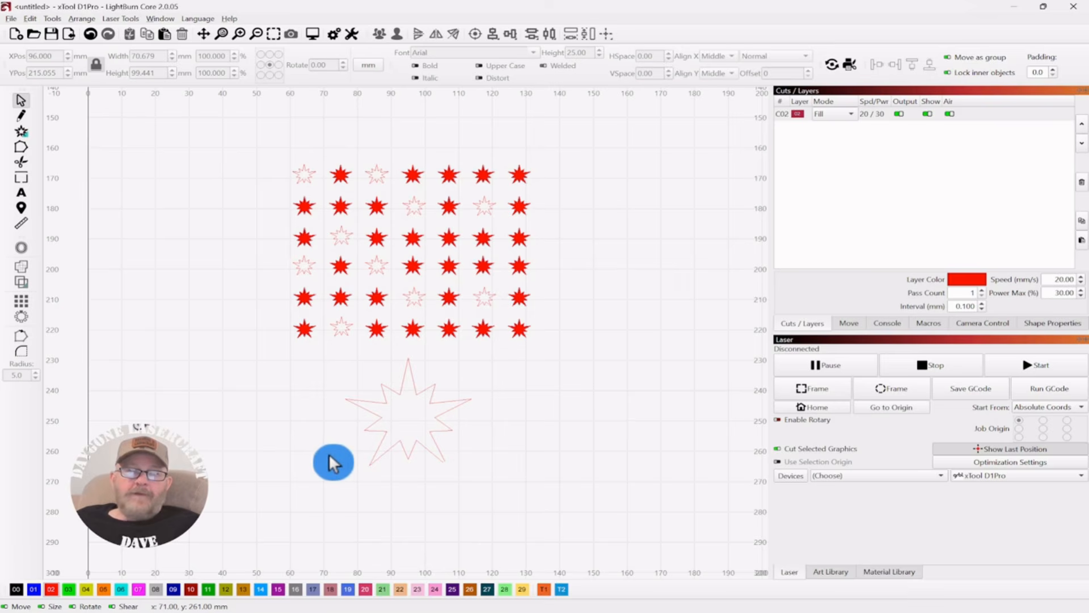
click(335, 31)
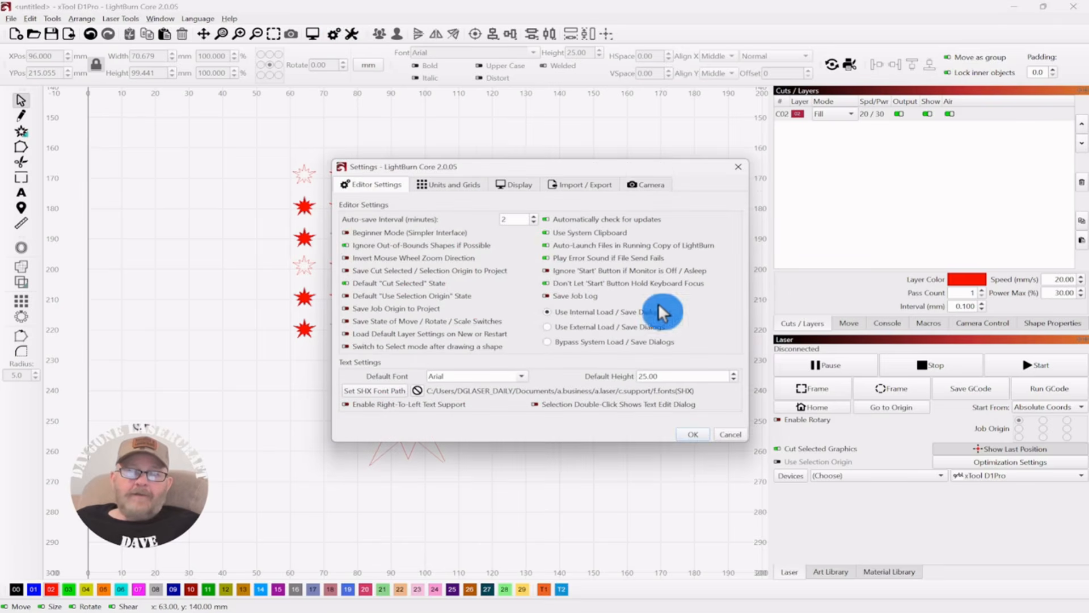
click(512, 185)
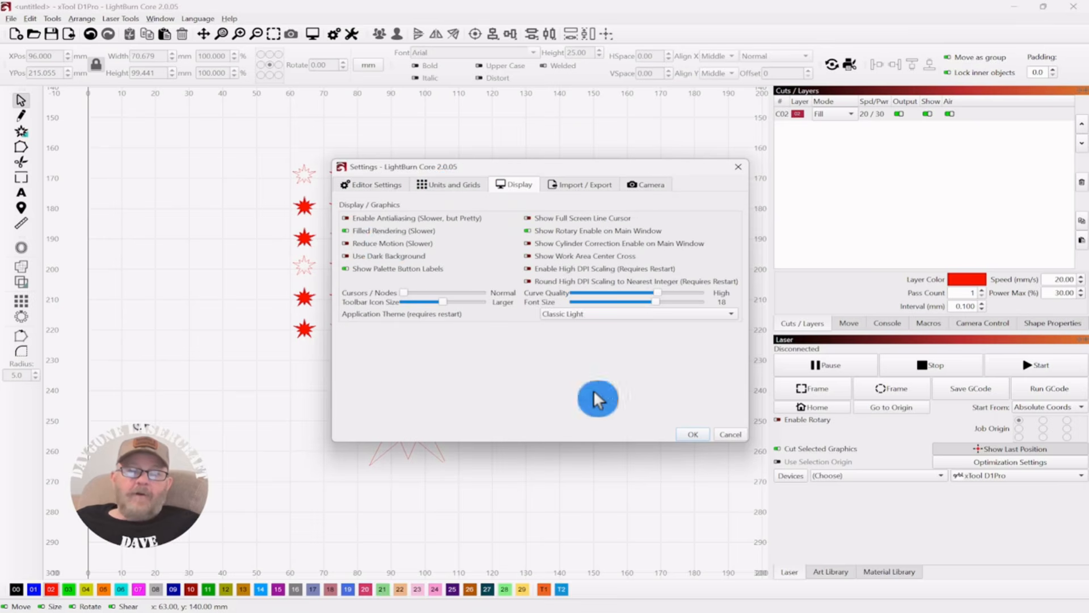
click(685, 434)
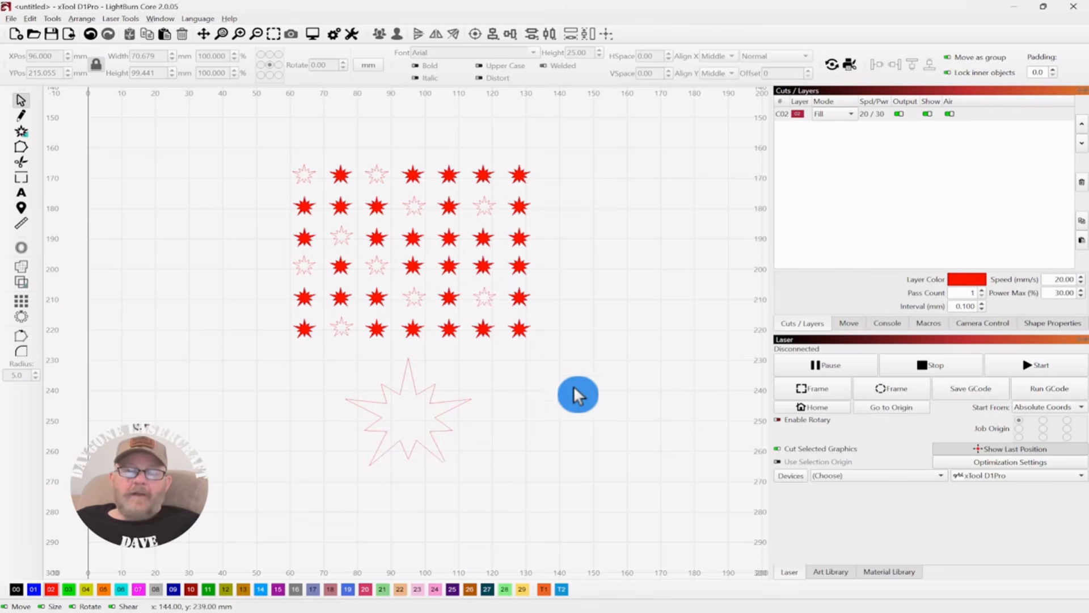
Step: Move the large star down about 5 mm
click(380, 437)
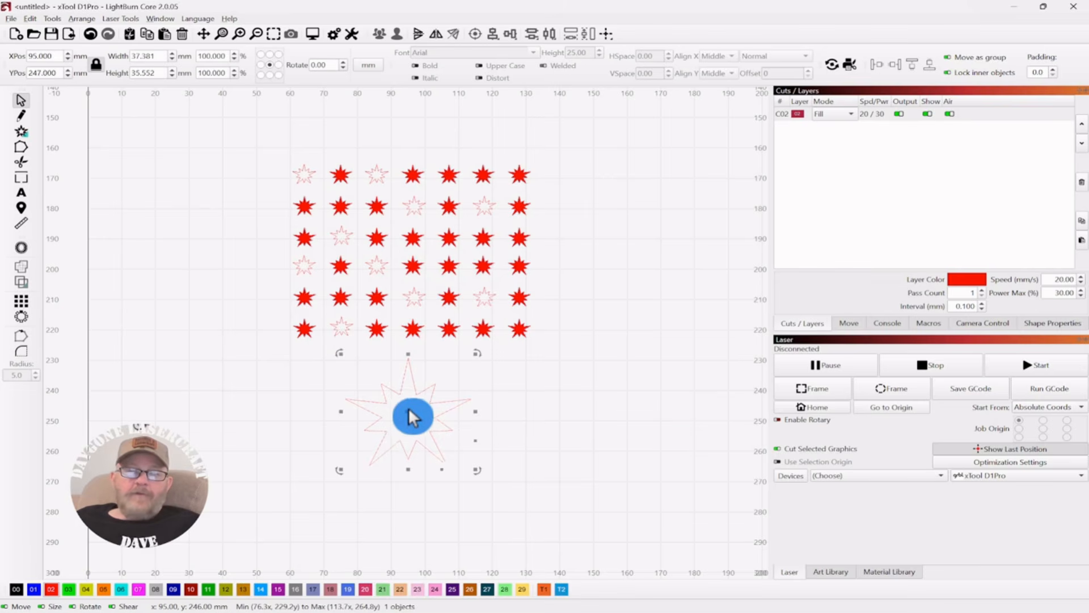
drag(413, 417, 416, 432)
click(548, 361)
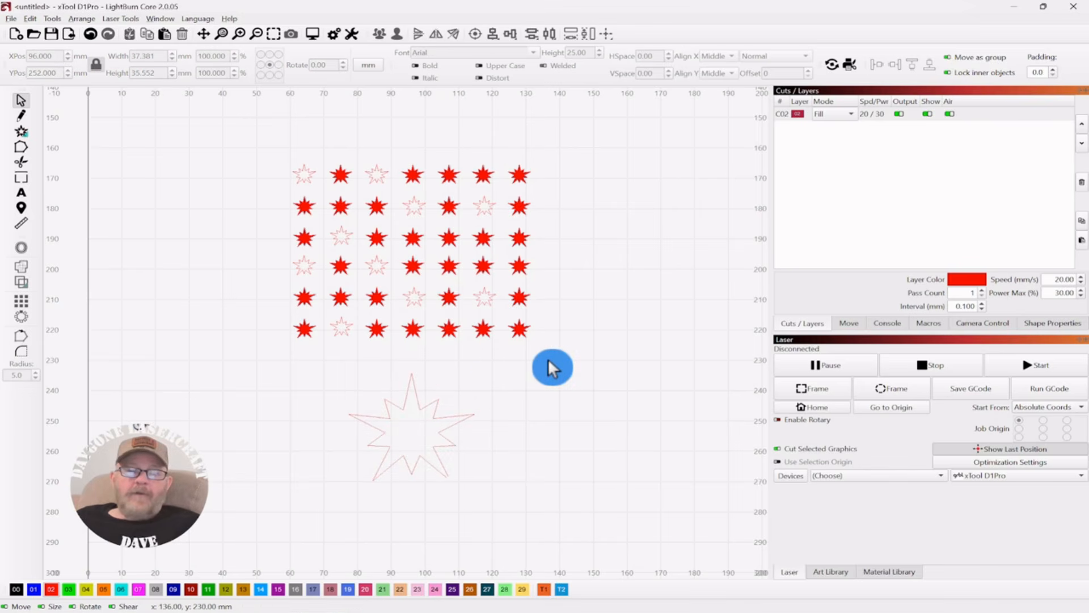
Step: Measure the large star's outline with the Measure tool to inspect its open gap
click(21, 224)
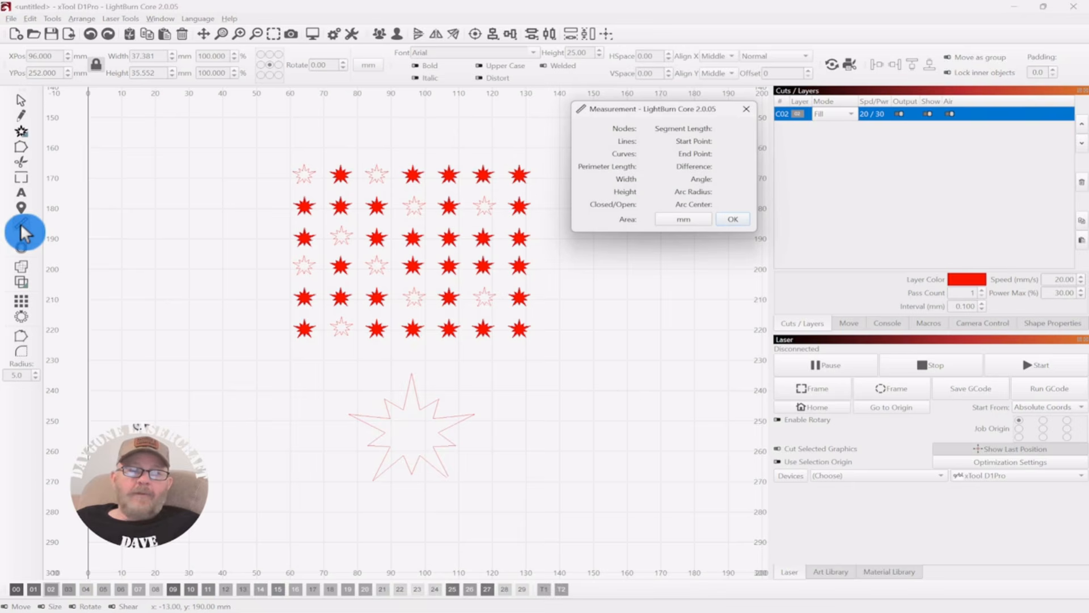
drag(658, 112, 671, 342)
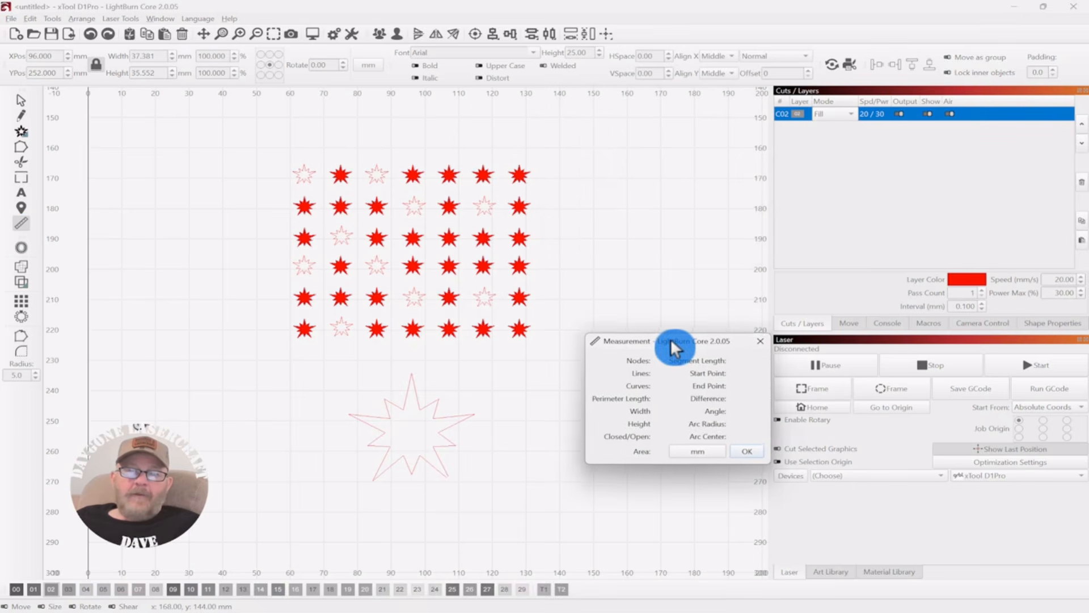
click(444, 412)
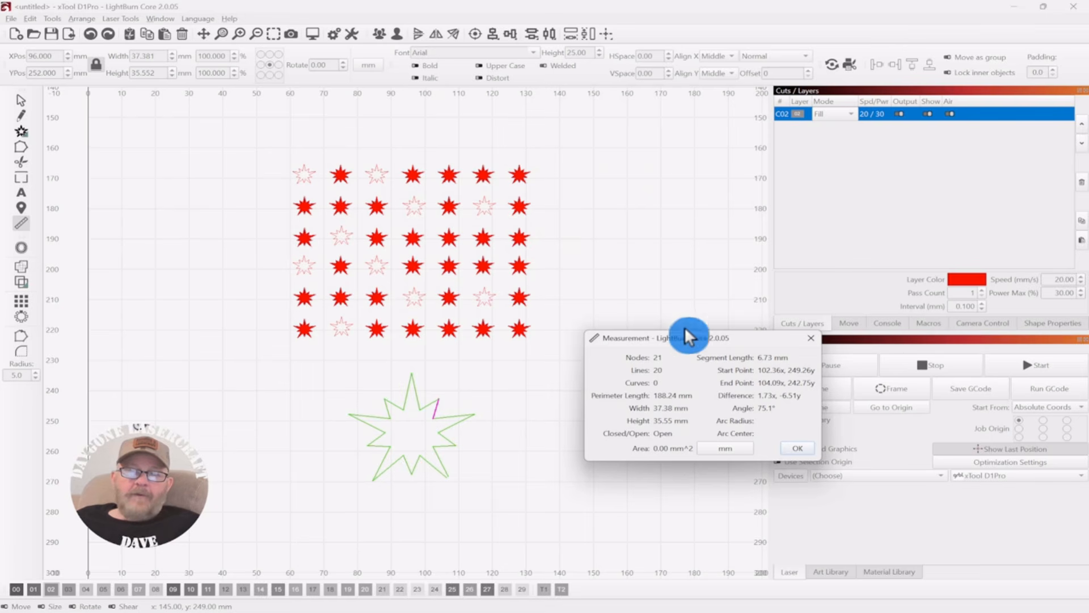
drag(681, 336, 618, 155)
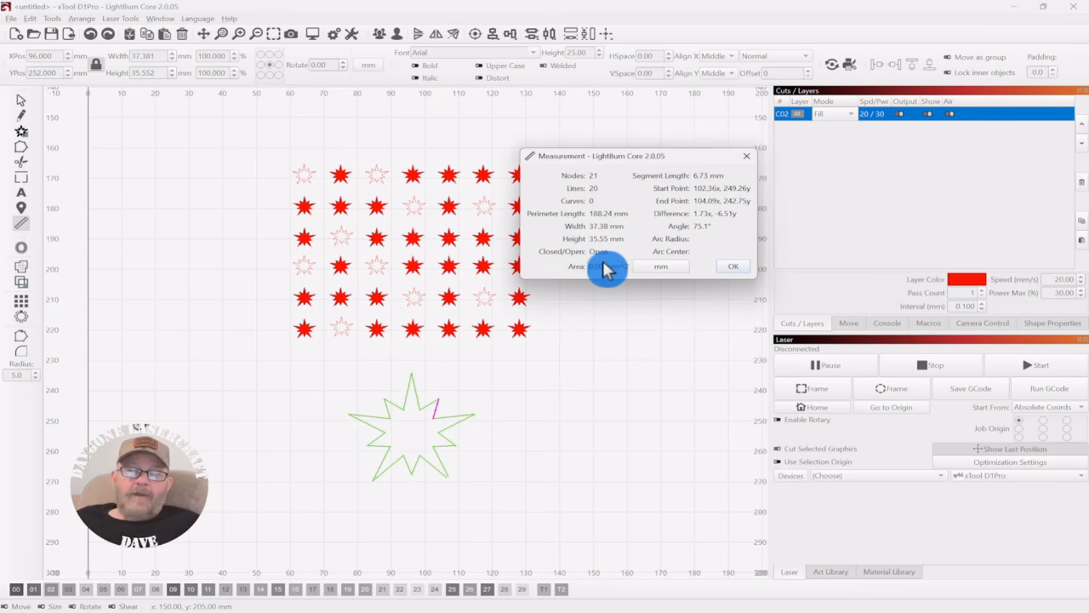
drag(615, 160, 686, 164)
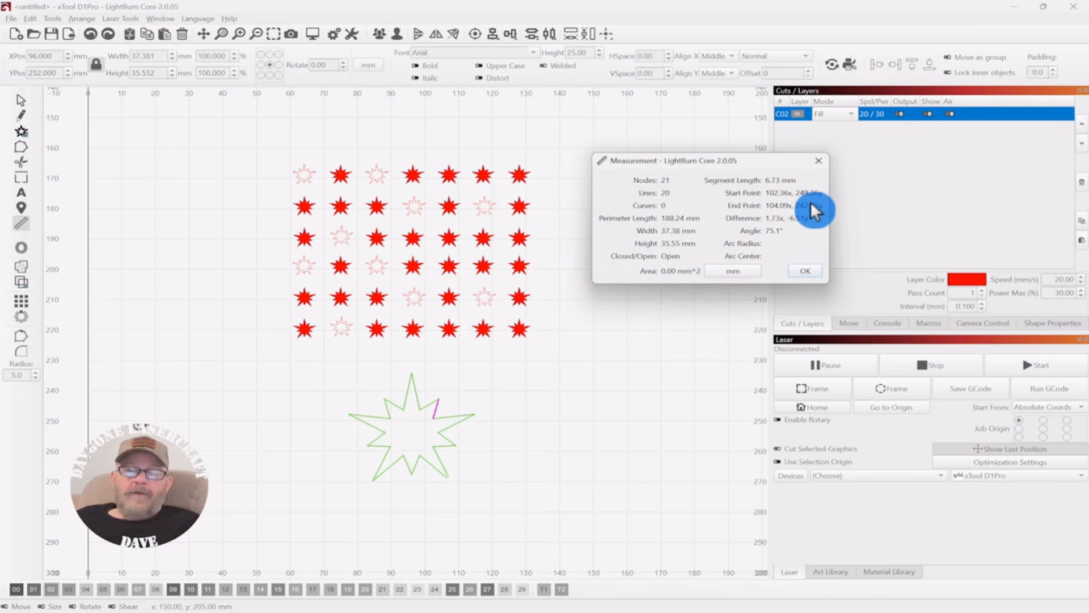
click(805, 271)
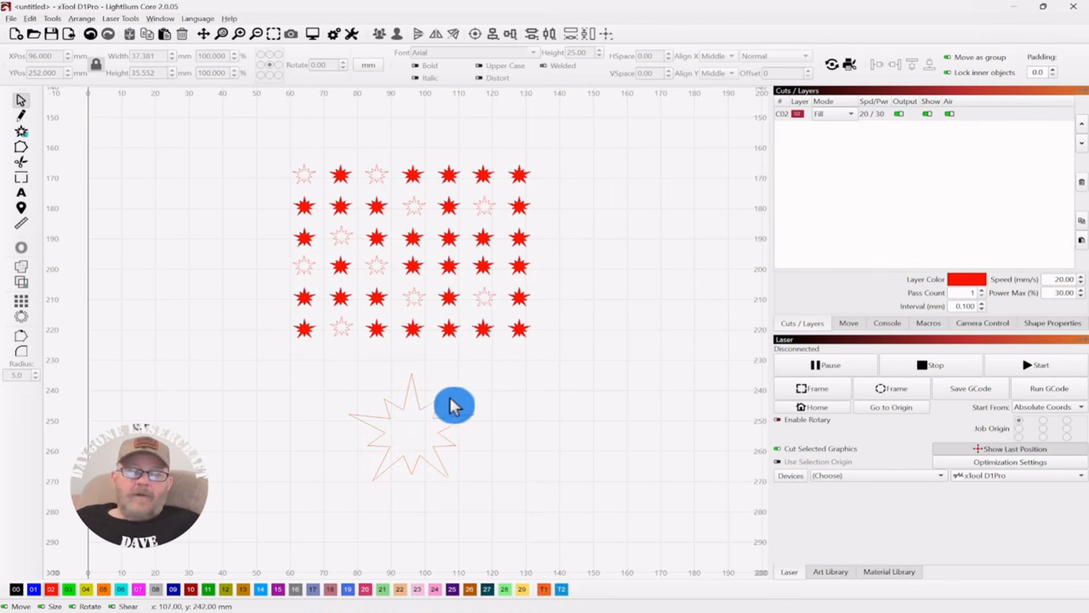
Step: Select the whole grid of small stars and apply Close Path to close their open outlines
drag(486, 385, 333, 492)
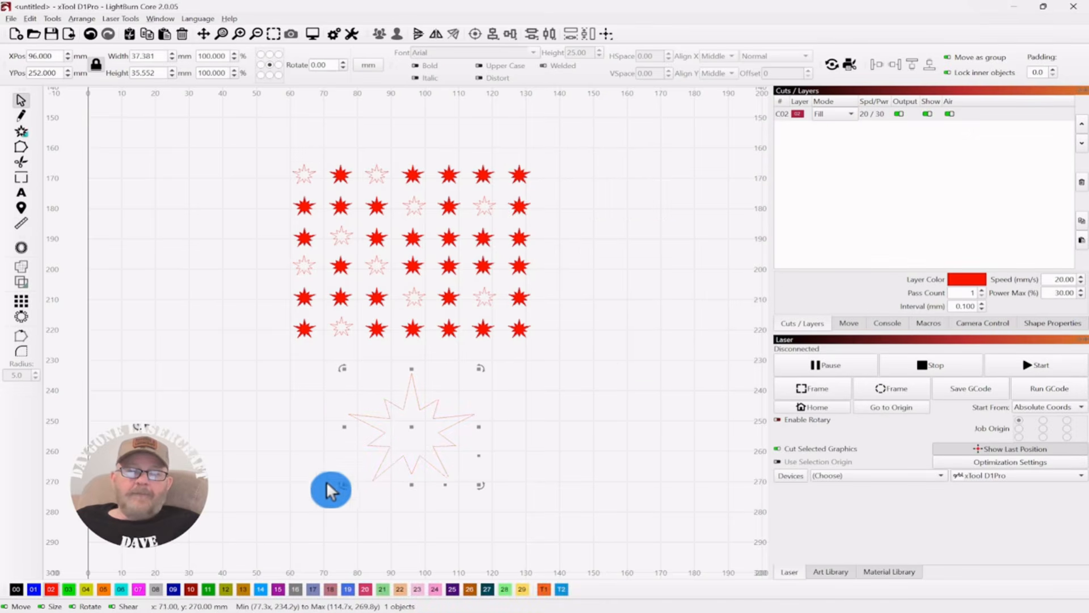
click(600, 131)
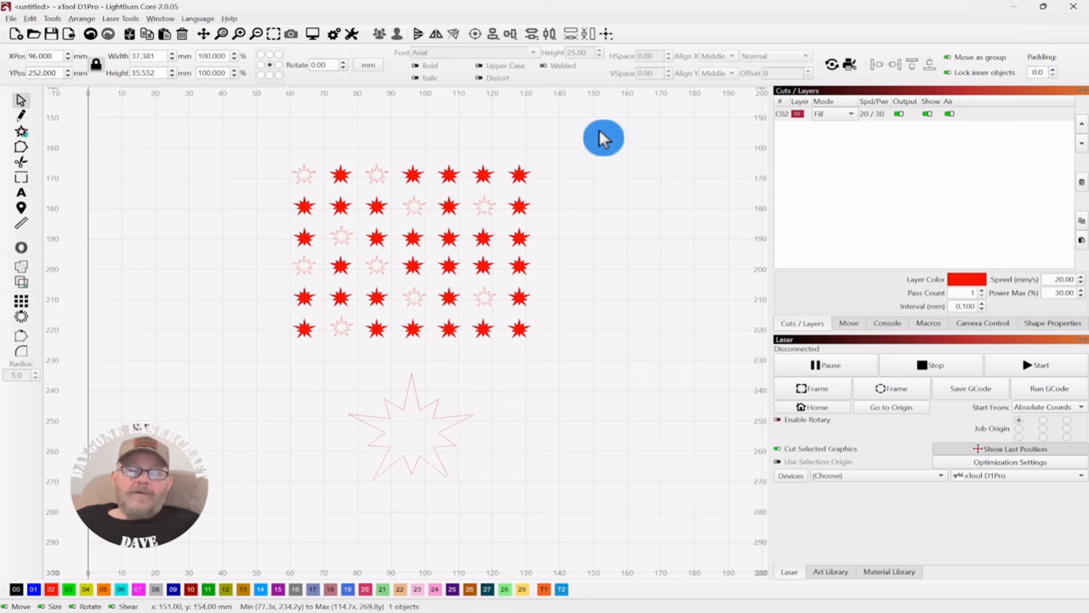
drag(607, 142, 248, 361)
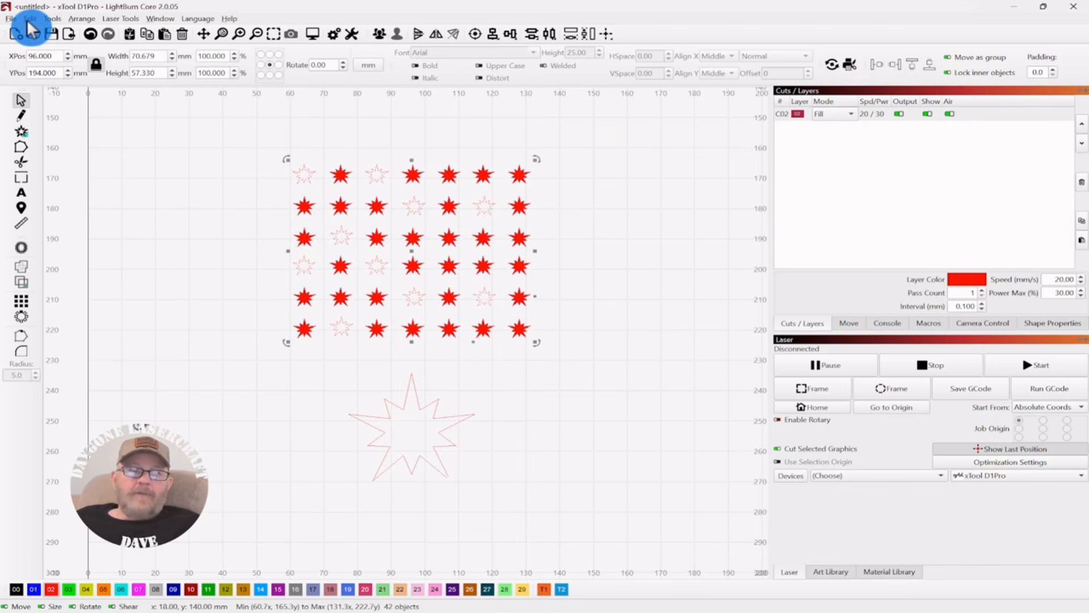
click(51, 19)
mouse_move(33, 20)
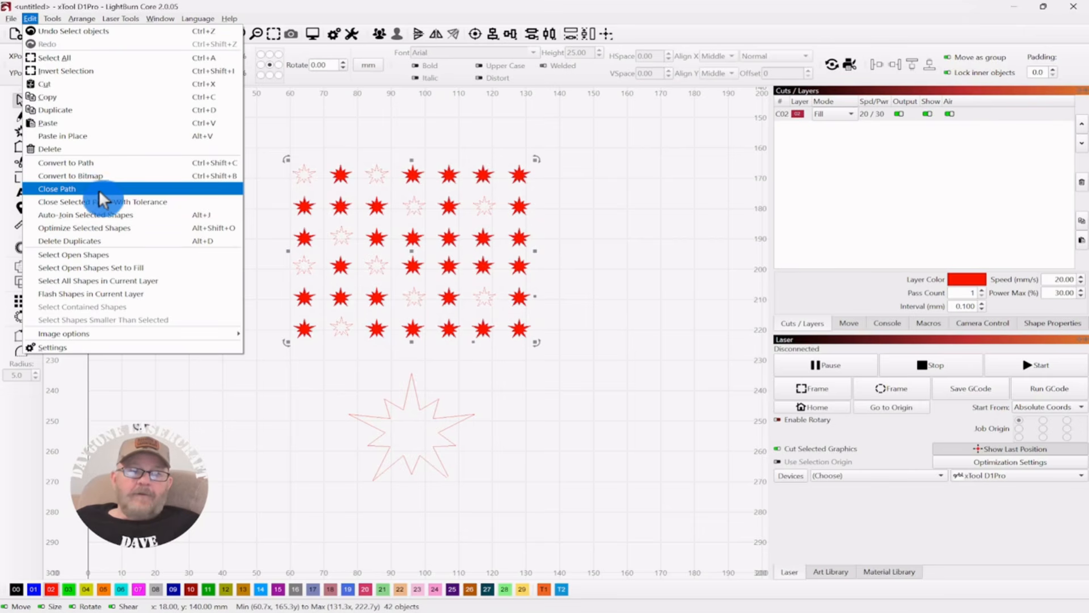
click(74, 191)
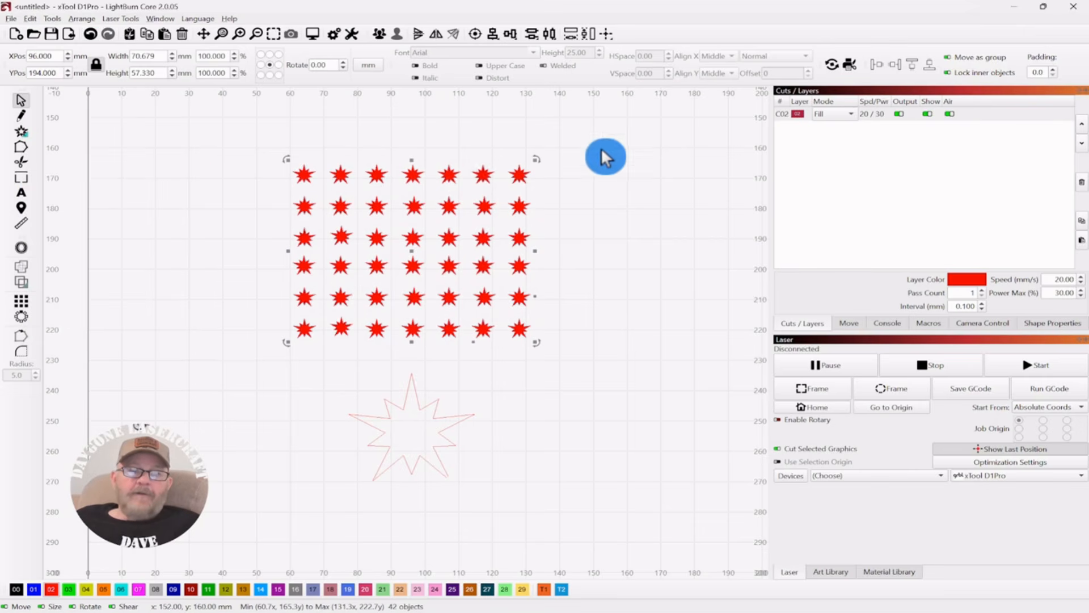
click(659, 161)
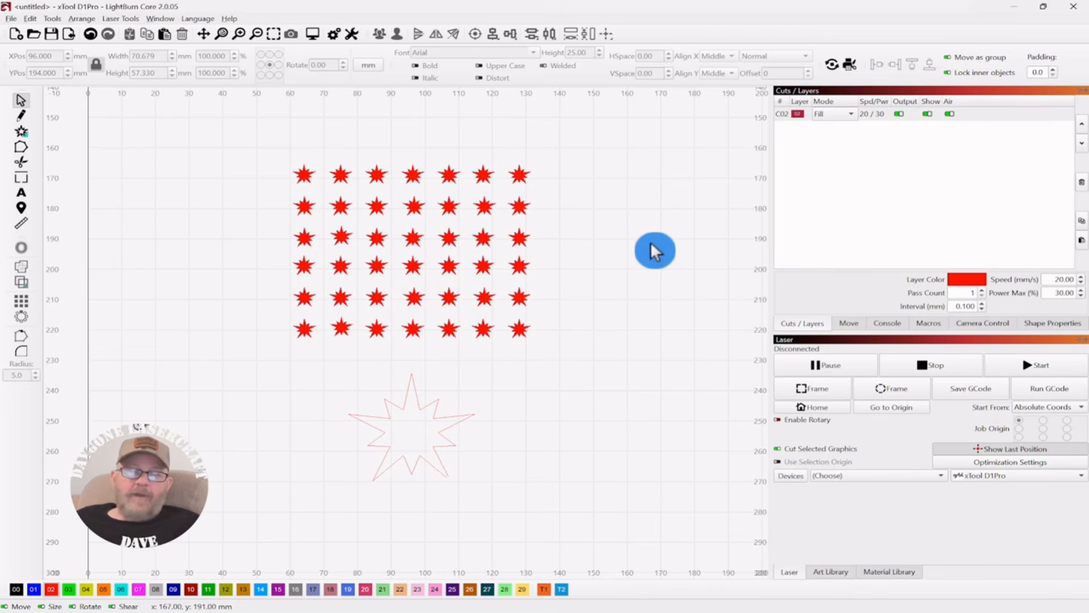
Step: Close the large star's open path with tolerance, using Join with Line at a 1.103 mm distance threshold
scroll(624, 363, down, 3)
drag(572, 247, 234, 416)
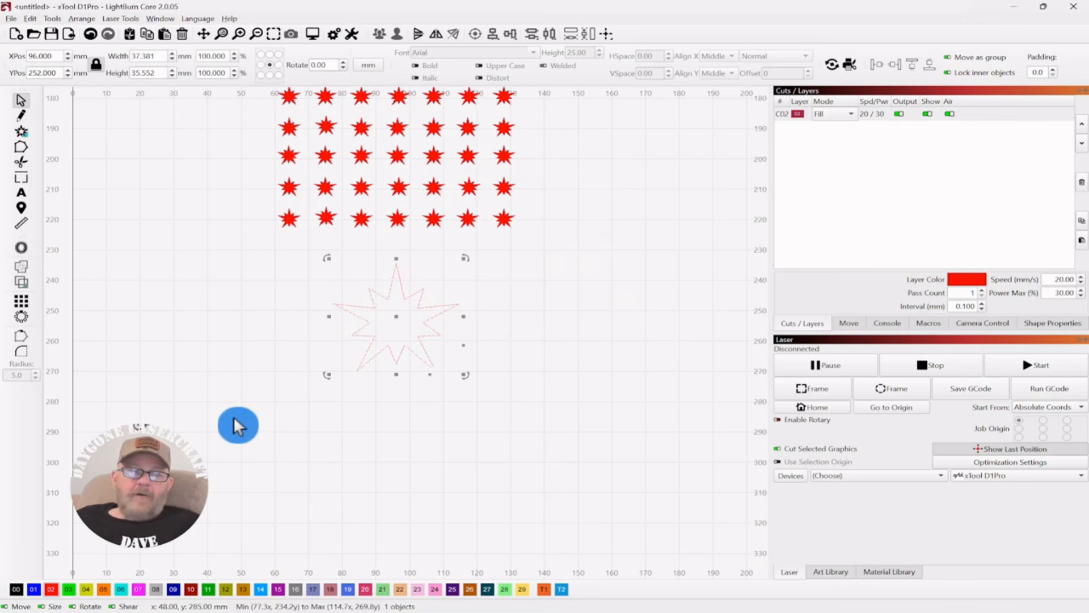
scroll(474, 416, up, 5)
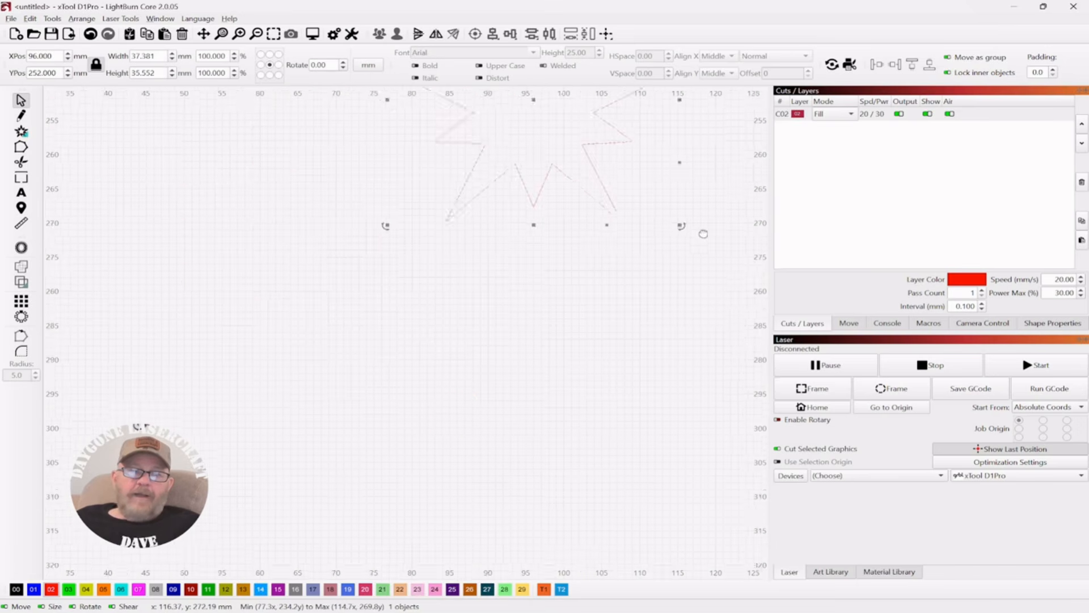
drag(634, 308, 631, 386)
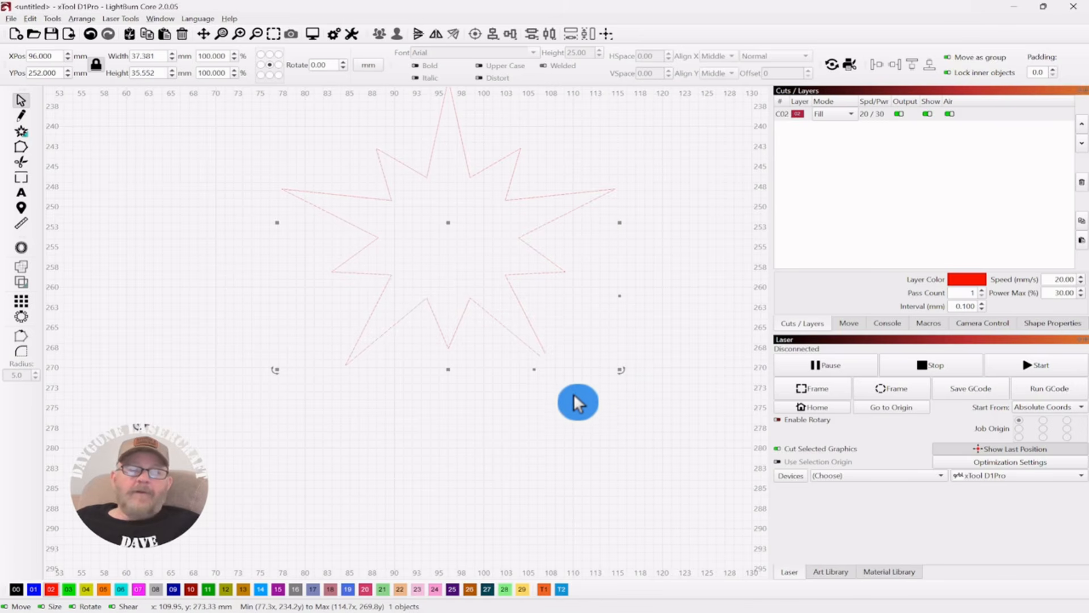
drag(713, 291, 682, 329)
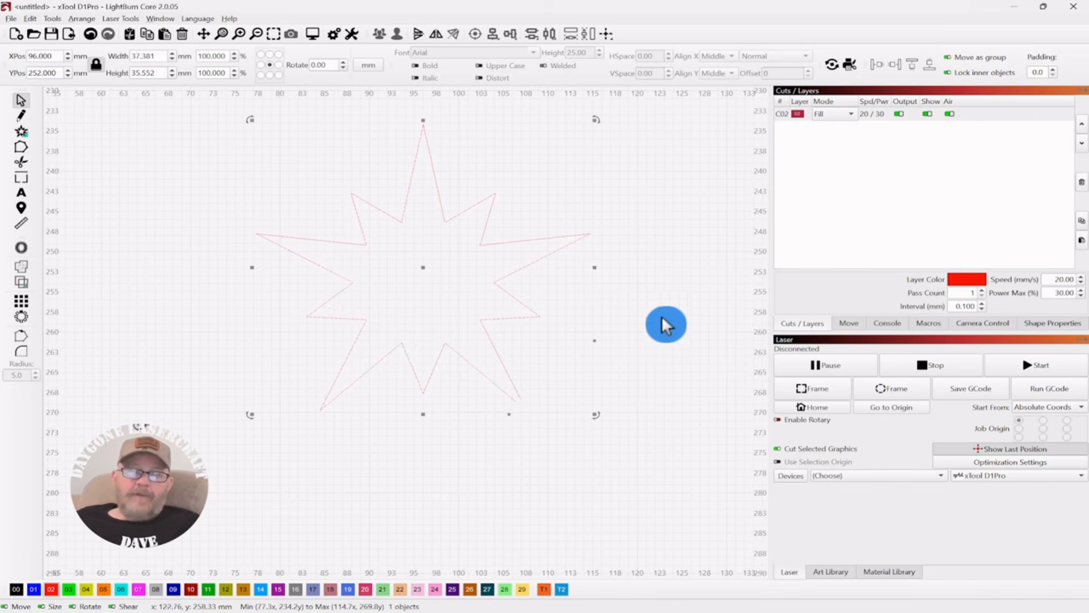
click(26, 20)
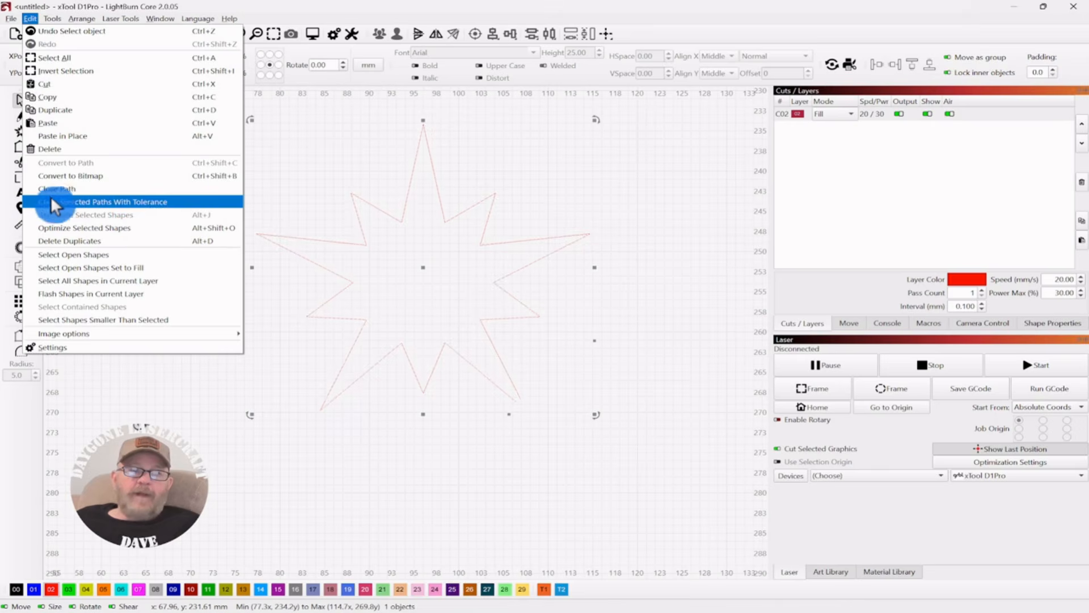
click(67, 200)
drag(517, 267, 669, 161)
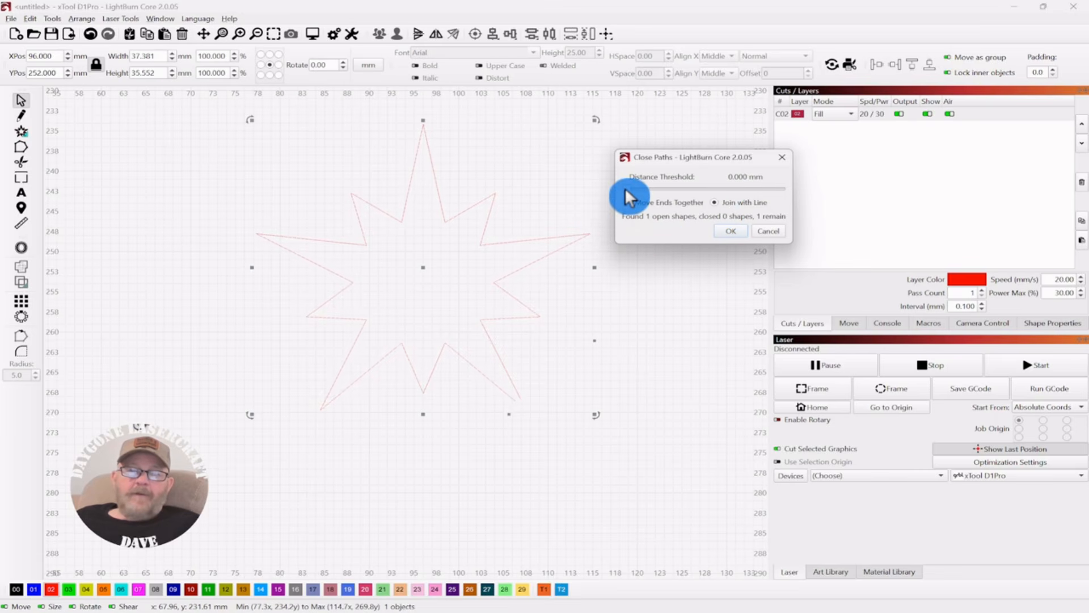
drag(625, 187, 641, 187)
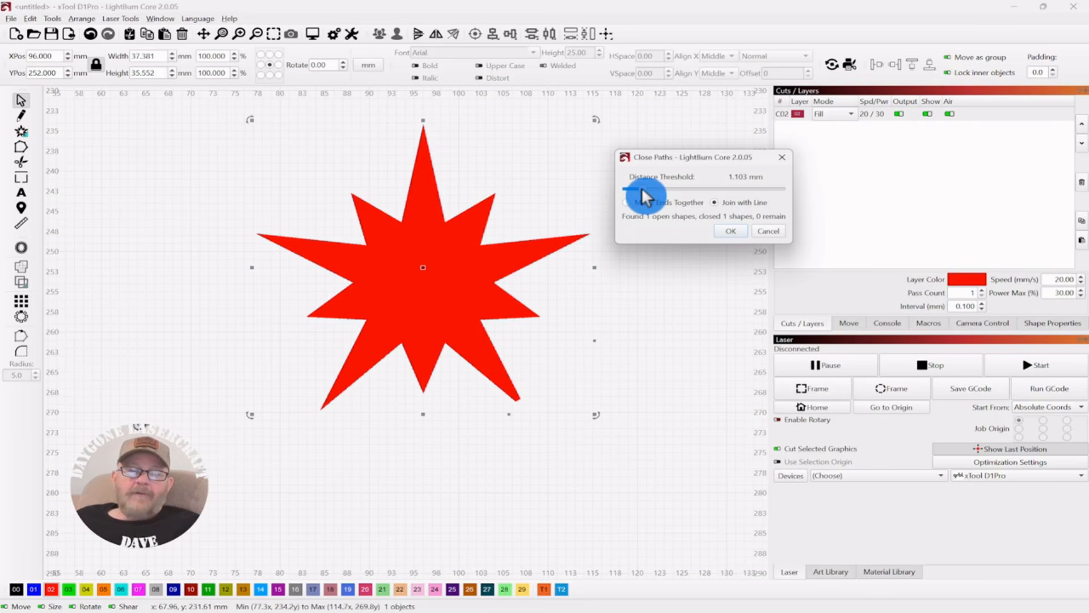
click(728, 230)
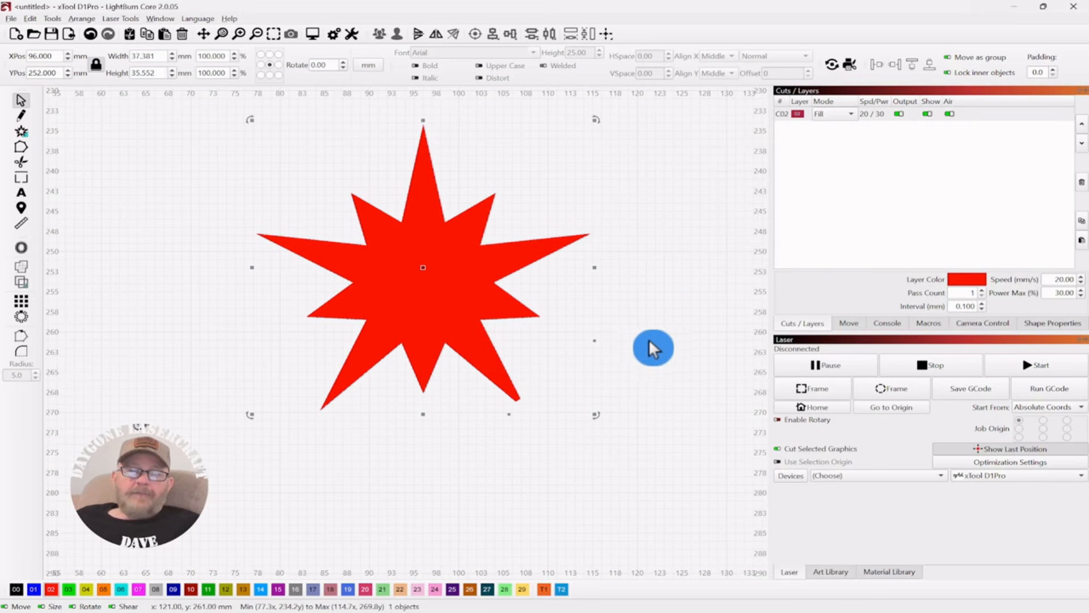
Step: Inspect the large star's joined tip up close and undo the line-joined path closure
scroll(650, 340, up, 3)
drag(575, 380, 699, 225)
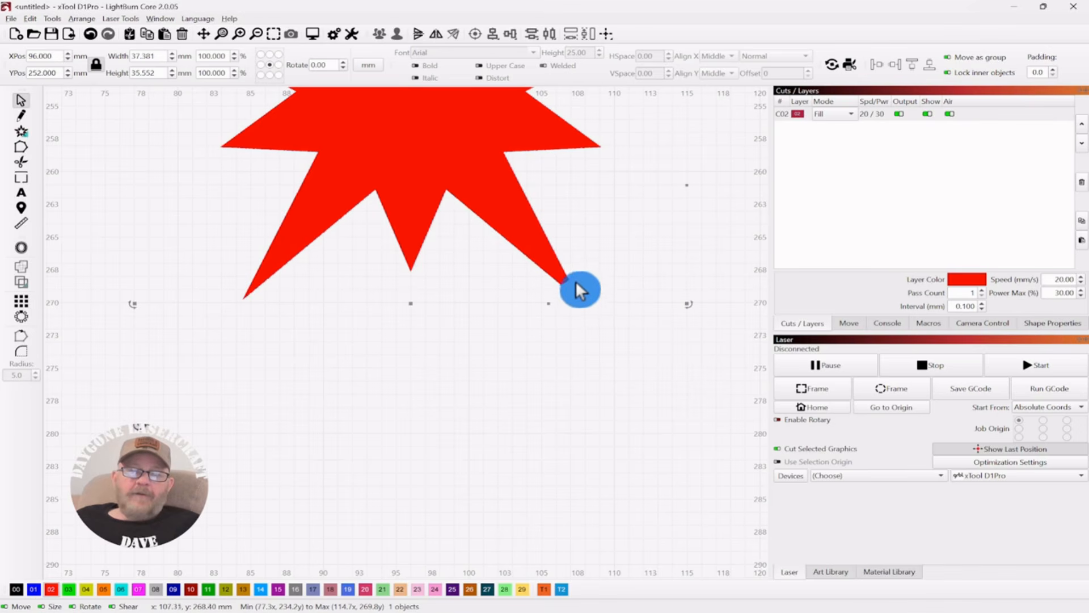
scroll(576, 280, down, 3)
drag(683, 172, 648, 262)
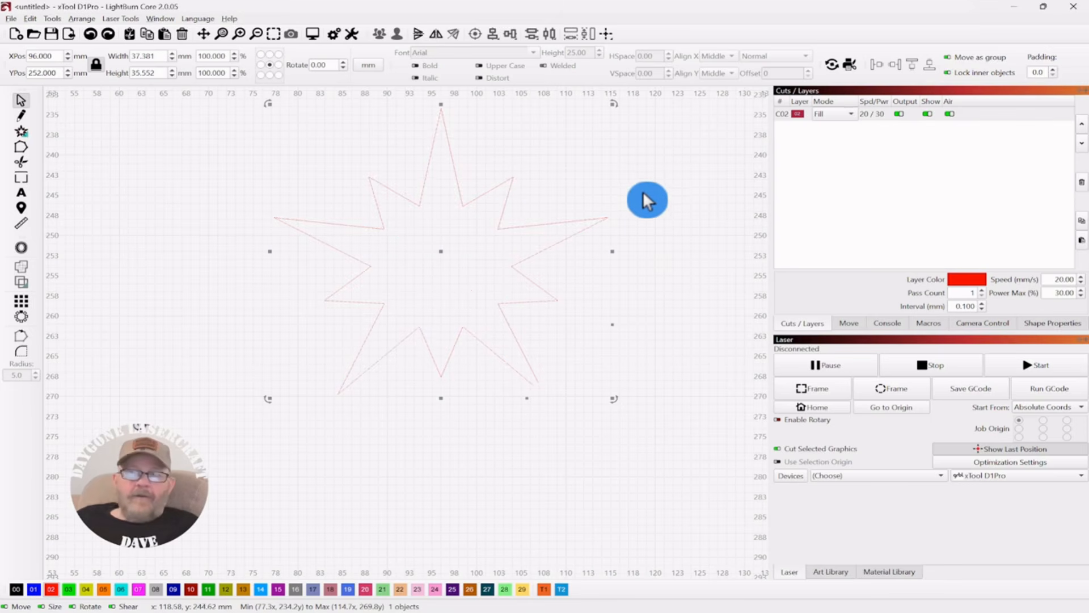
Step: Close the large star's path with tolerance, using Move Ends Together at a 1.322 mm distance threshold
click(31, 20)
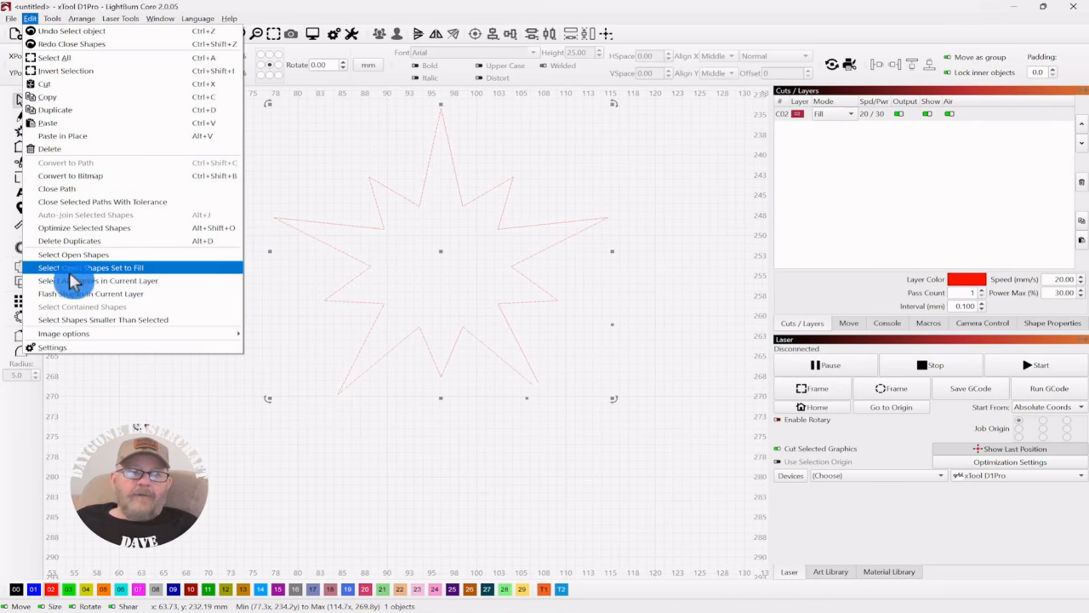
click(80, 202)
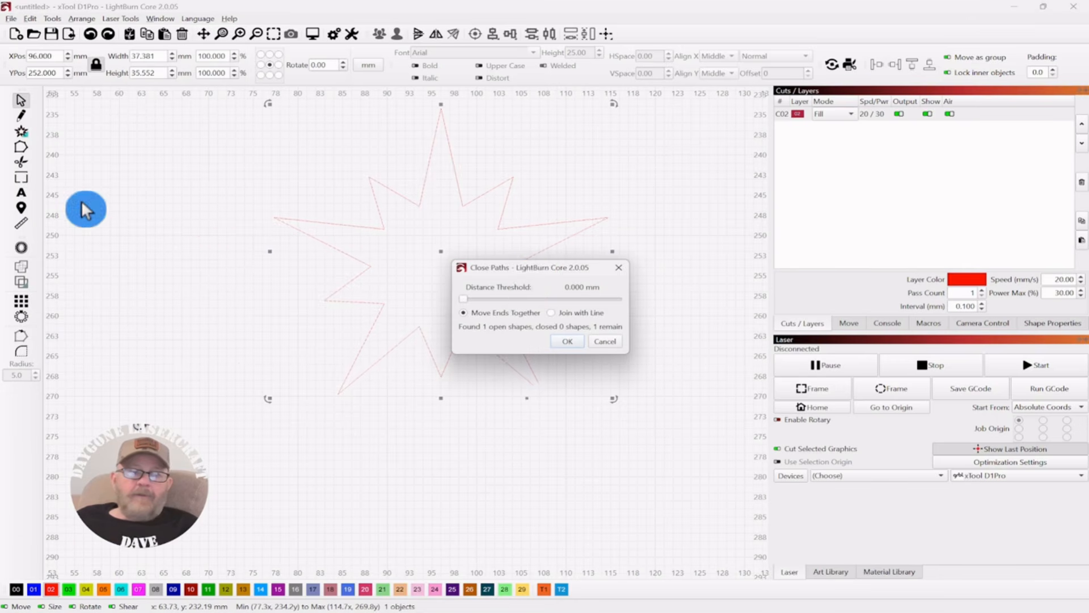
drag(527, 267, 714, 132)
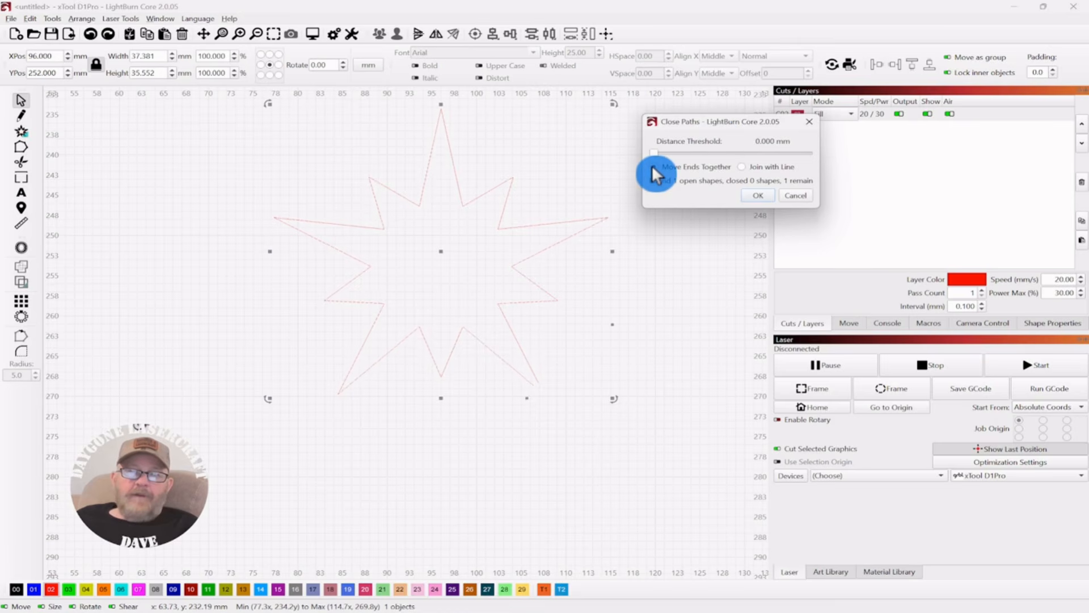
drag(655, 149, 672, 152)
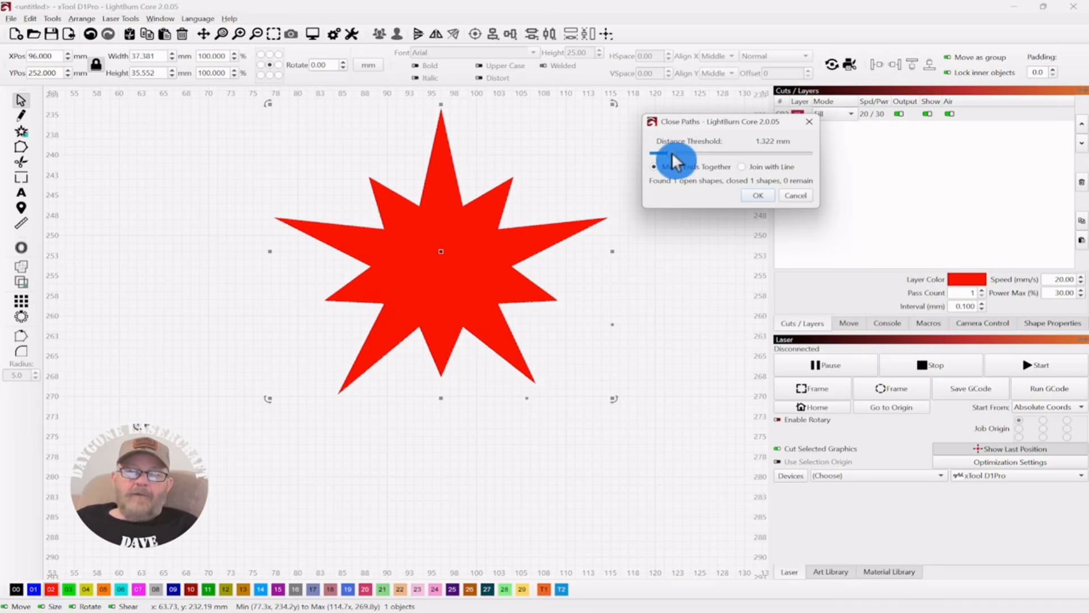
click(758, 195)
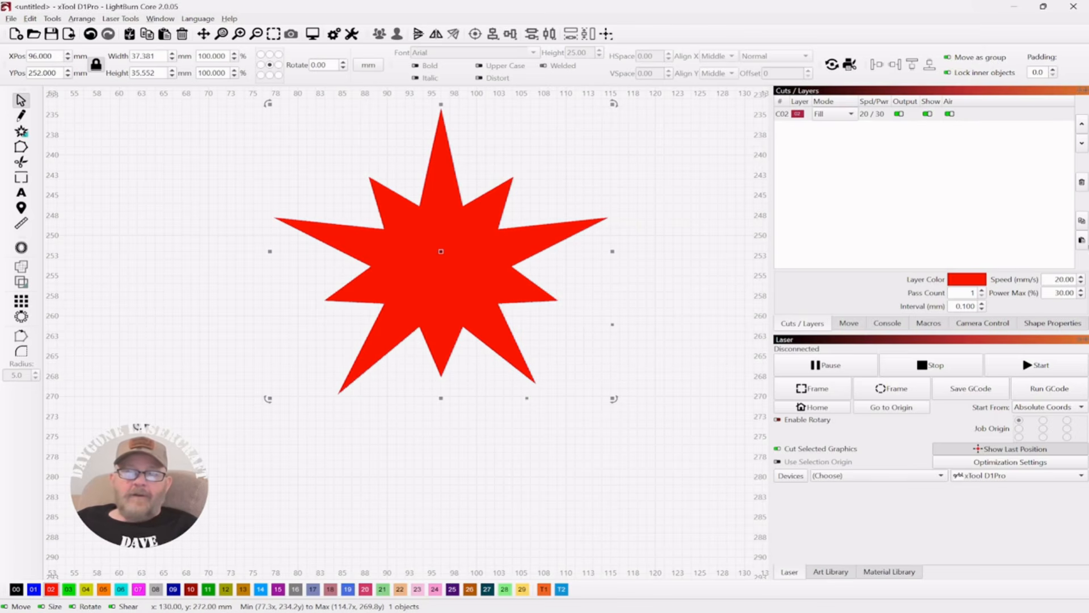
Step: Zoom out and deselect to review the complete star design
scroll(645, 295, down, 1)
drag(654, 250, 577, 277)
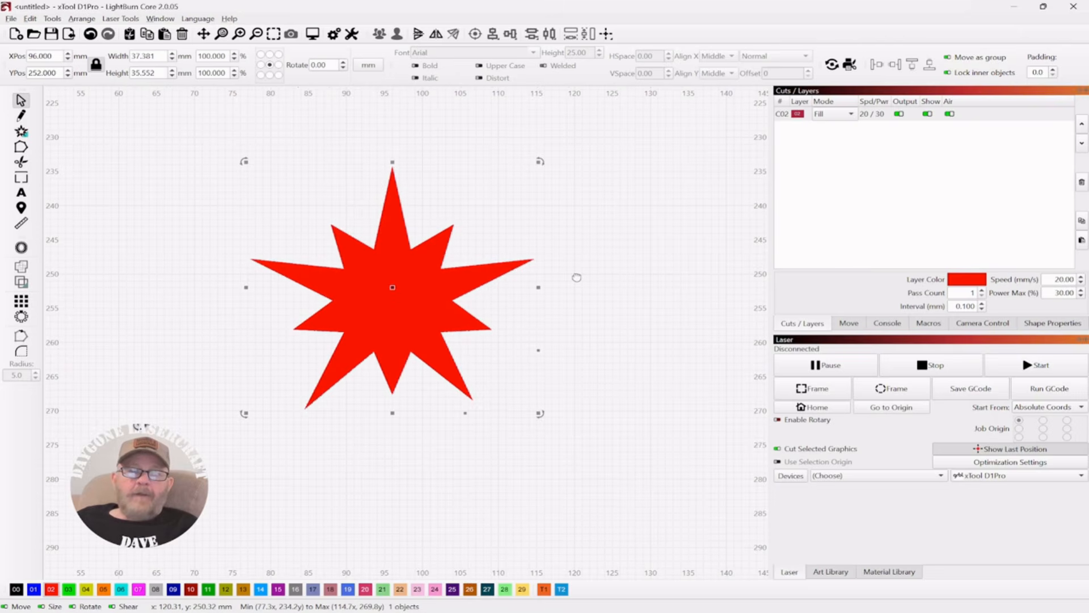
scroll(581, 283, down, 2)
drag(705, 127, 652, 285)
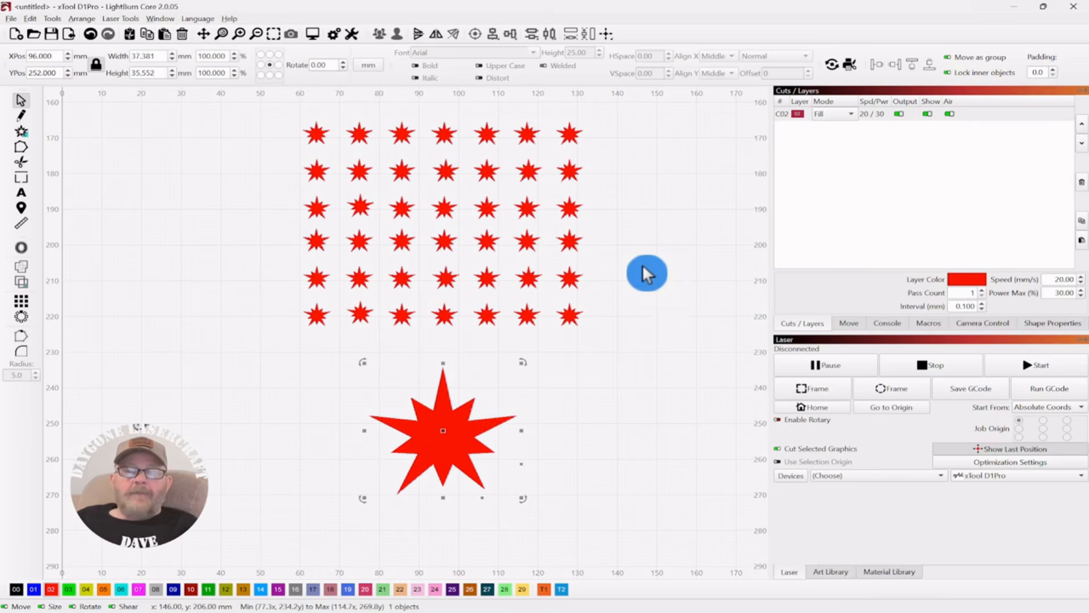
scroll(641, 263, down, 1)
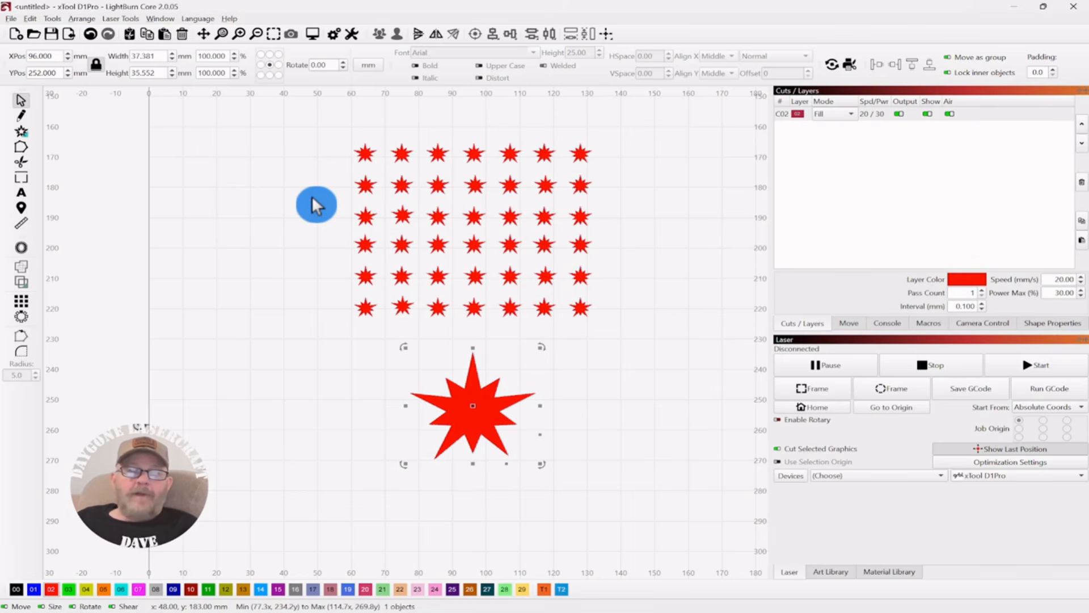
click(672, 190)
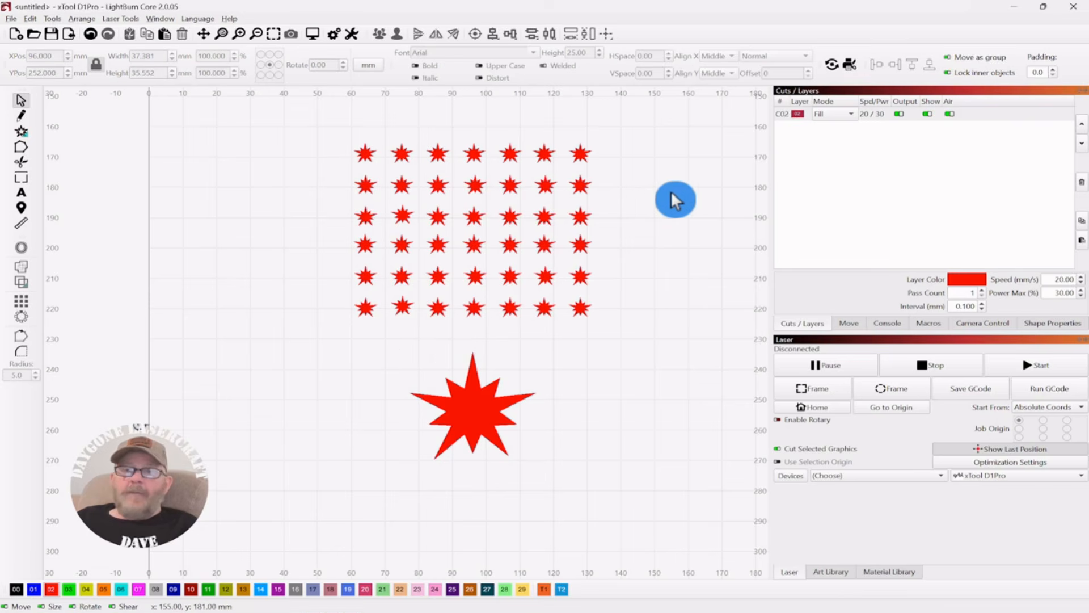